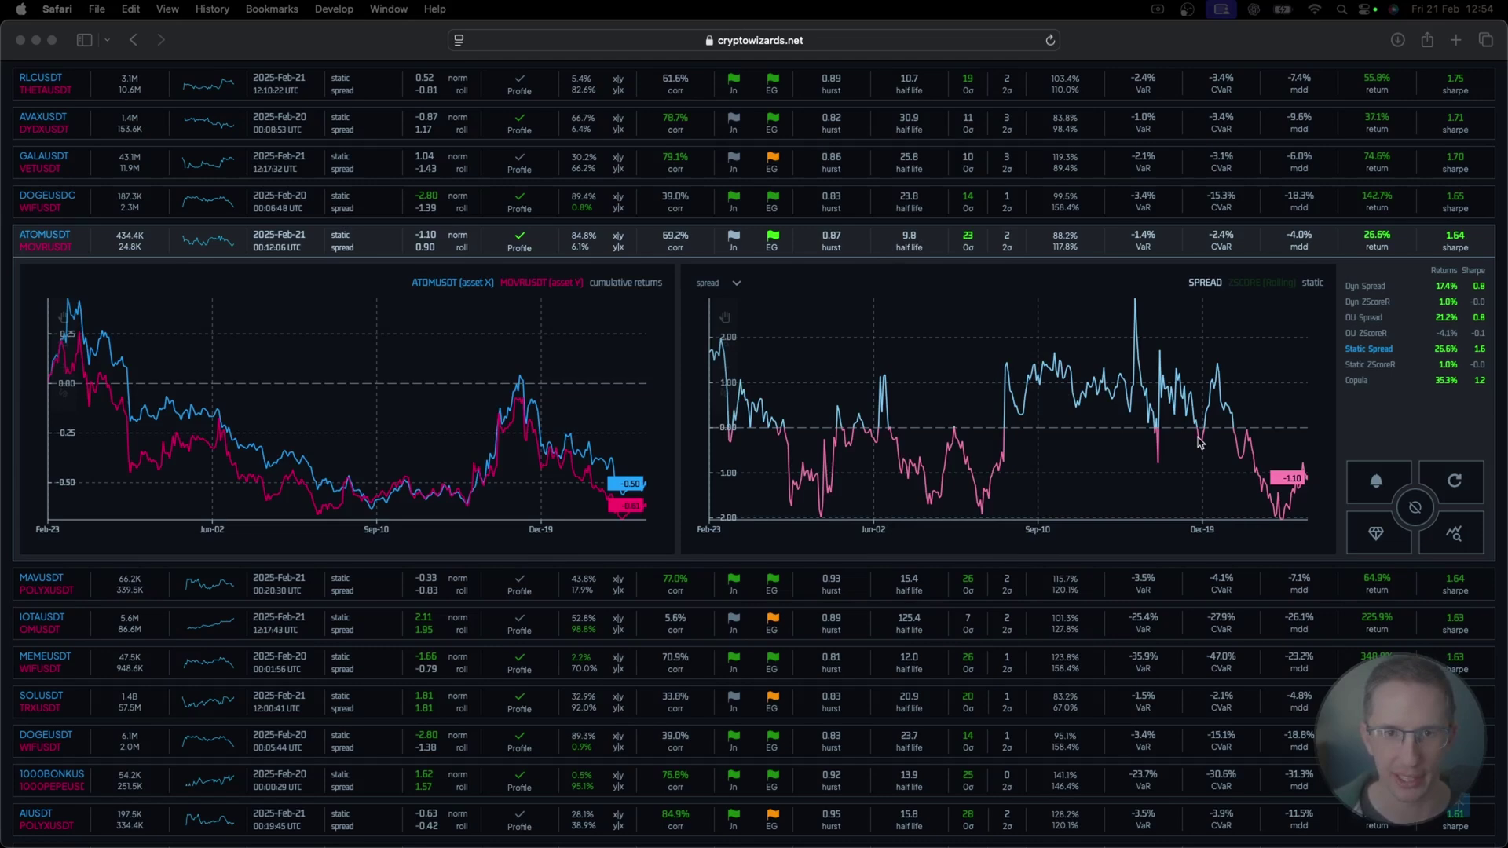
- Compare the IOTAUSDT/OMUSDT and ATOMUSDT pair charts, finishing with IOTAUSDT/OMUSDT expanded
click(770, 632)
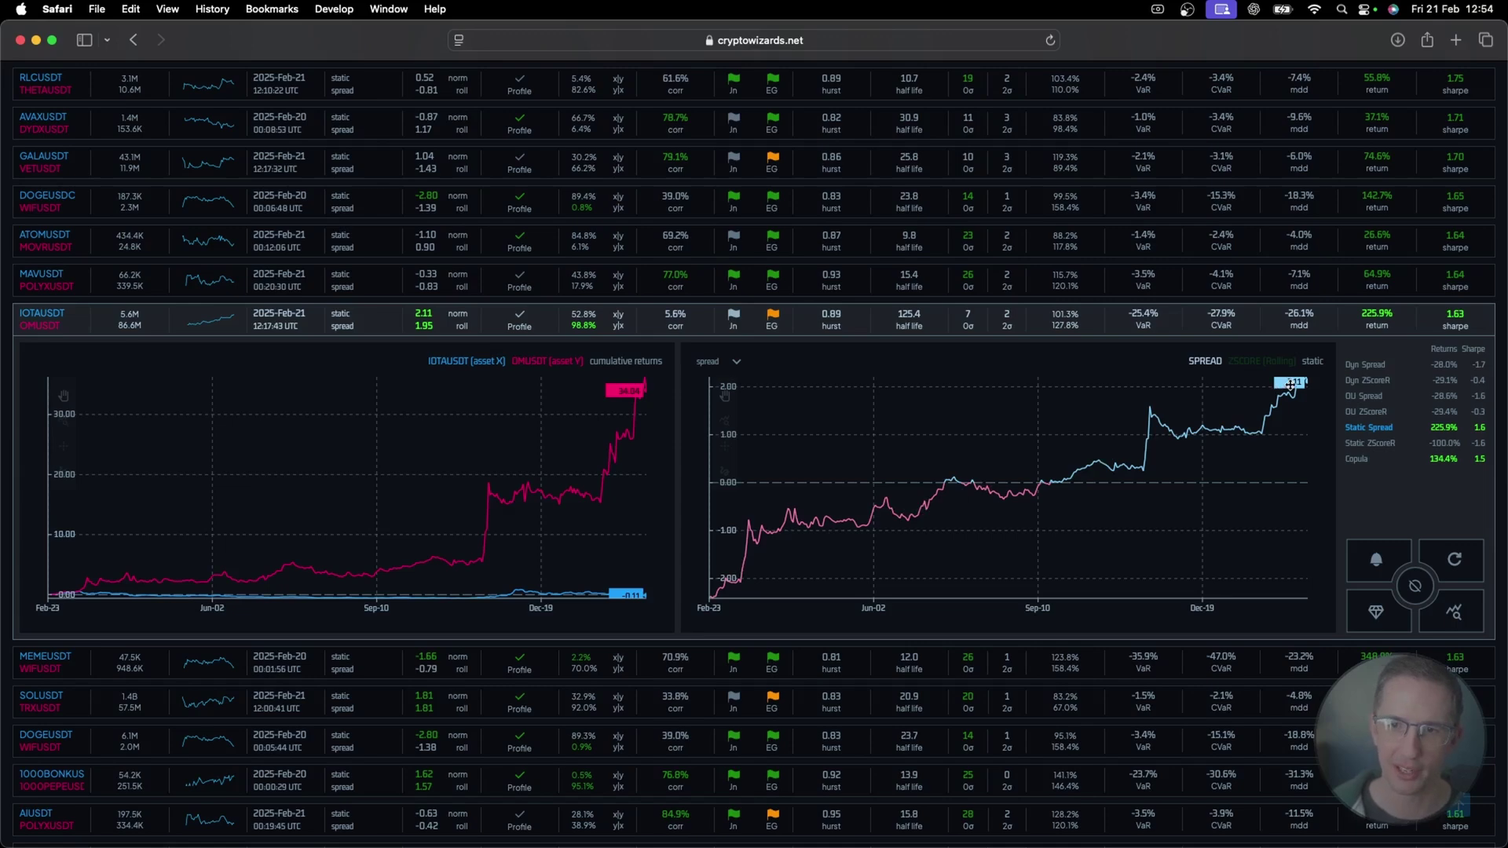
click(774, 241)
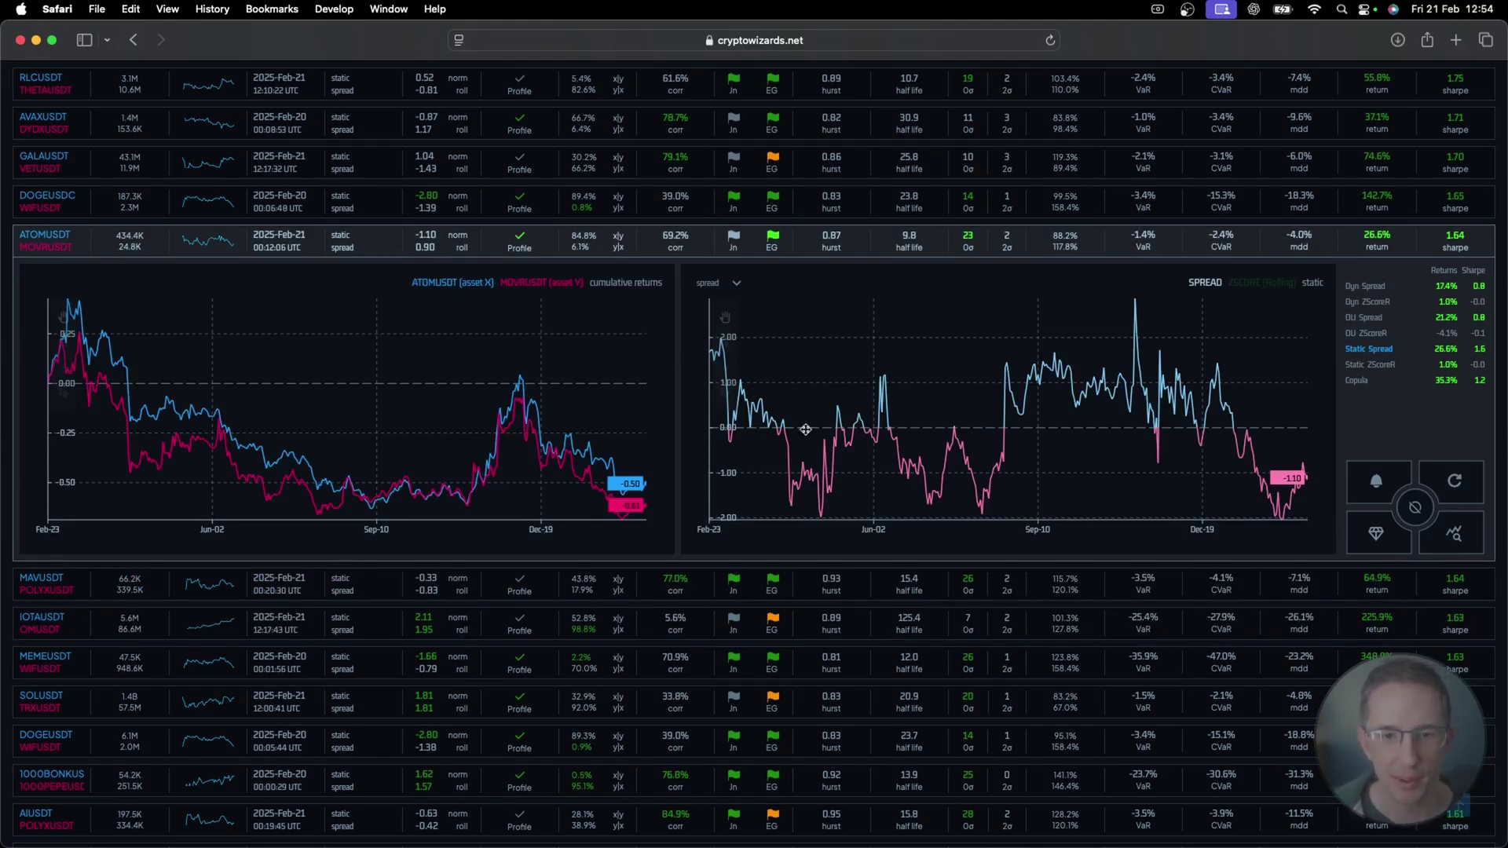
click(786, 623)
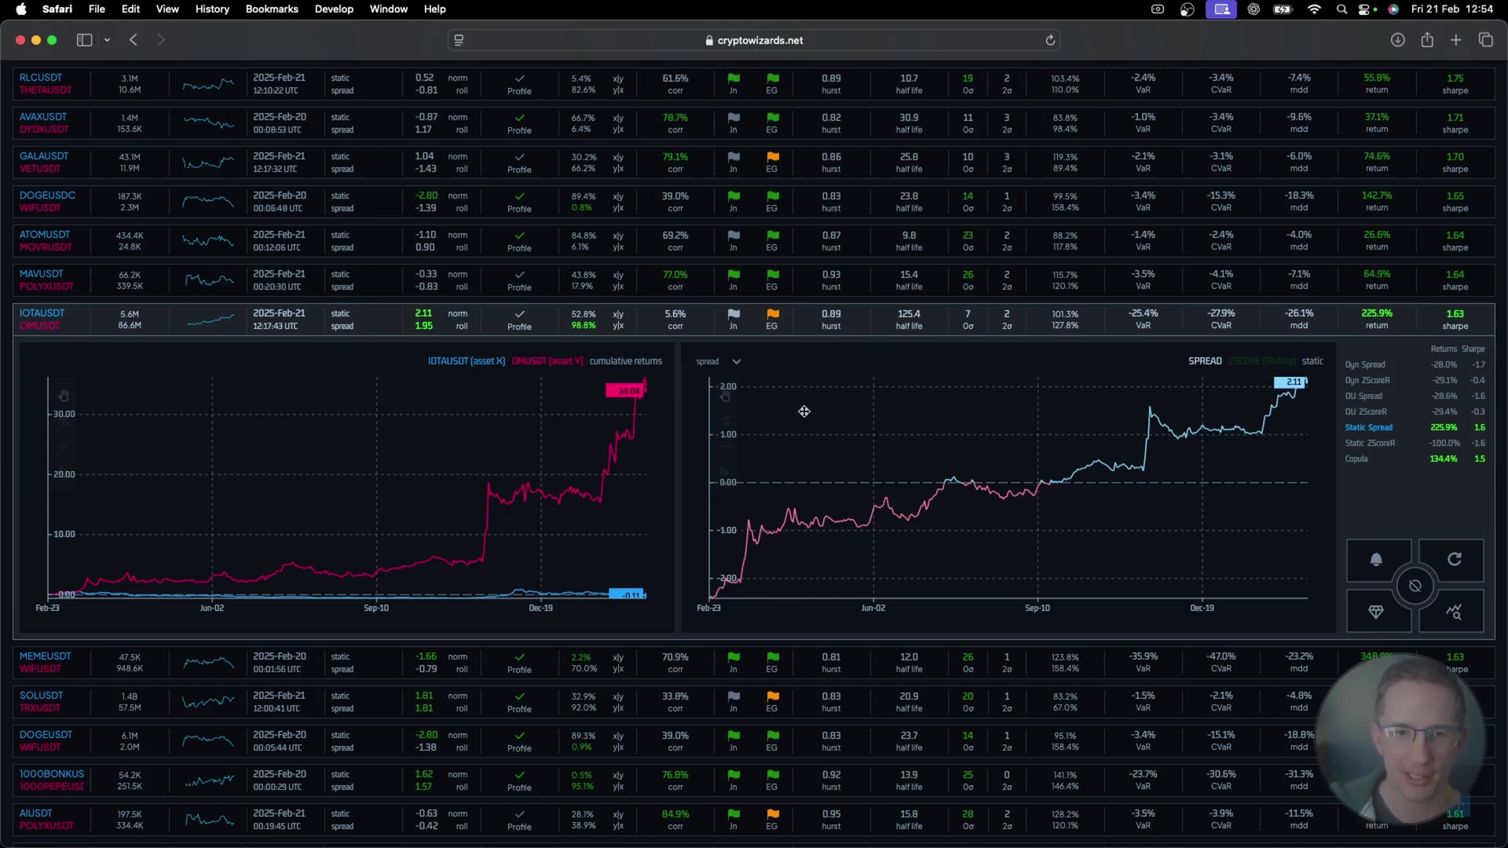
click(800, 246)
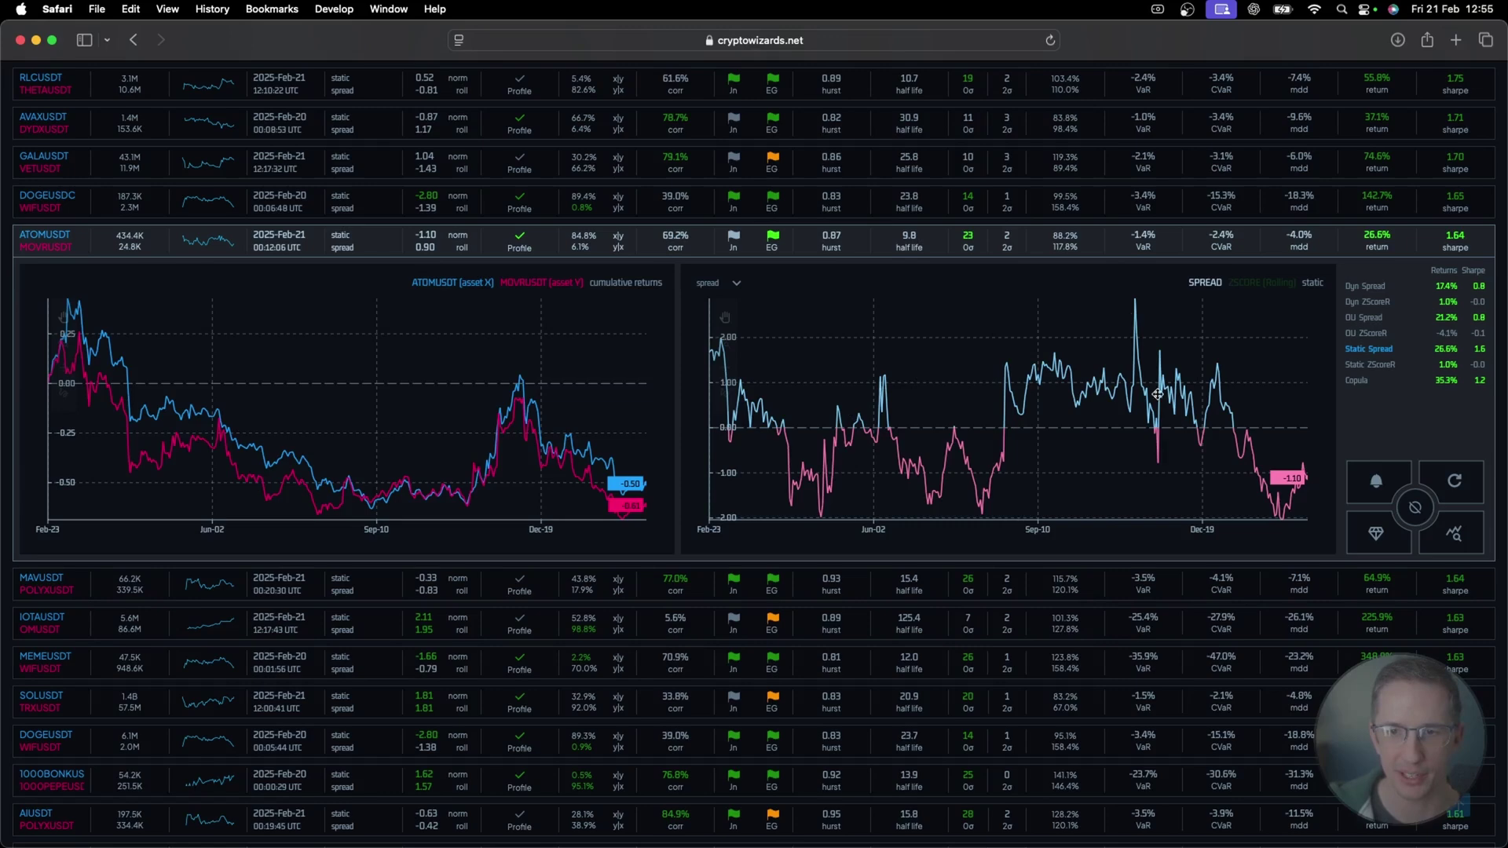
click(868, 613)
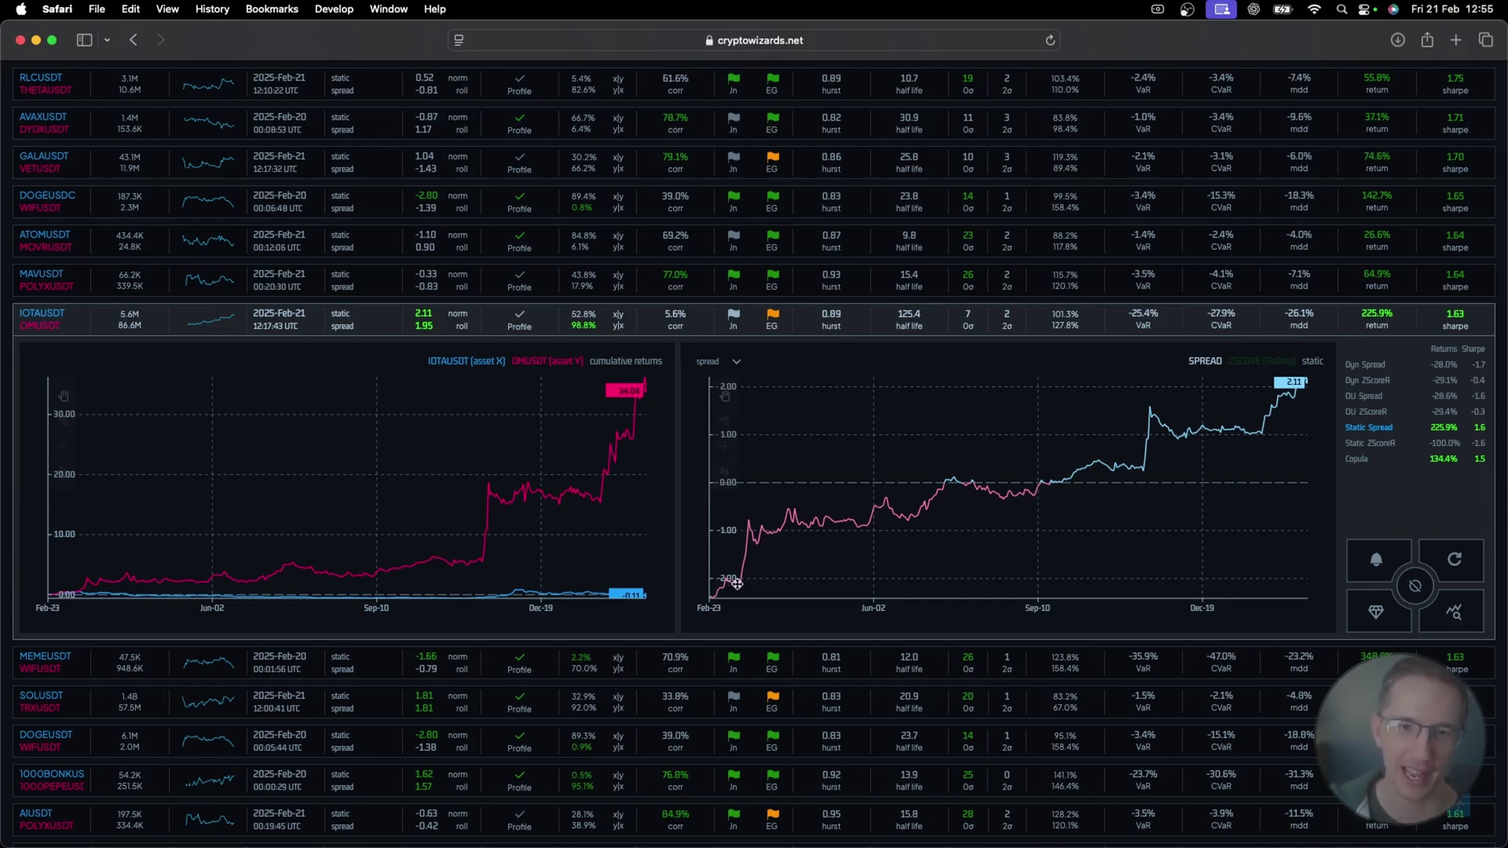
click(713, 361)
click(716, 381)
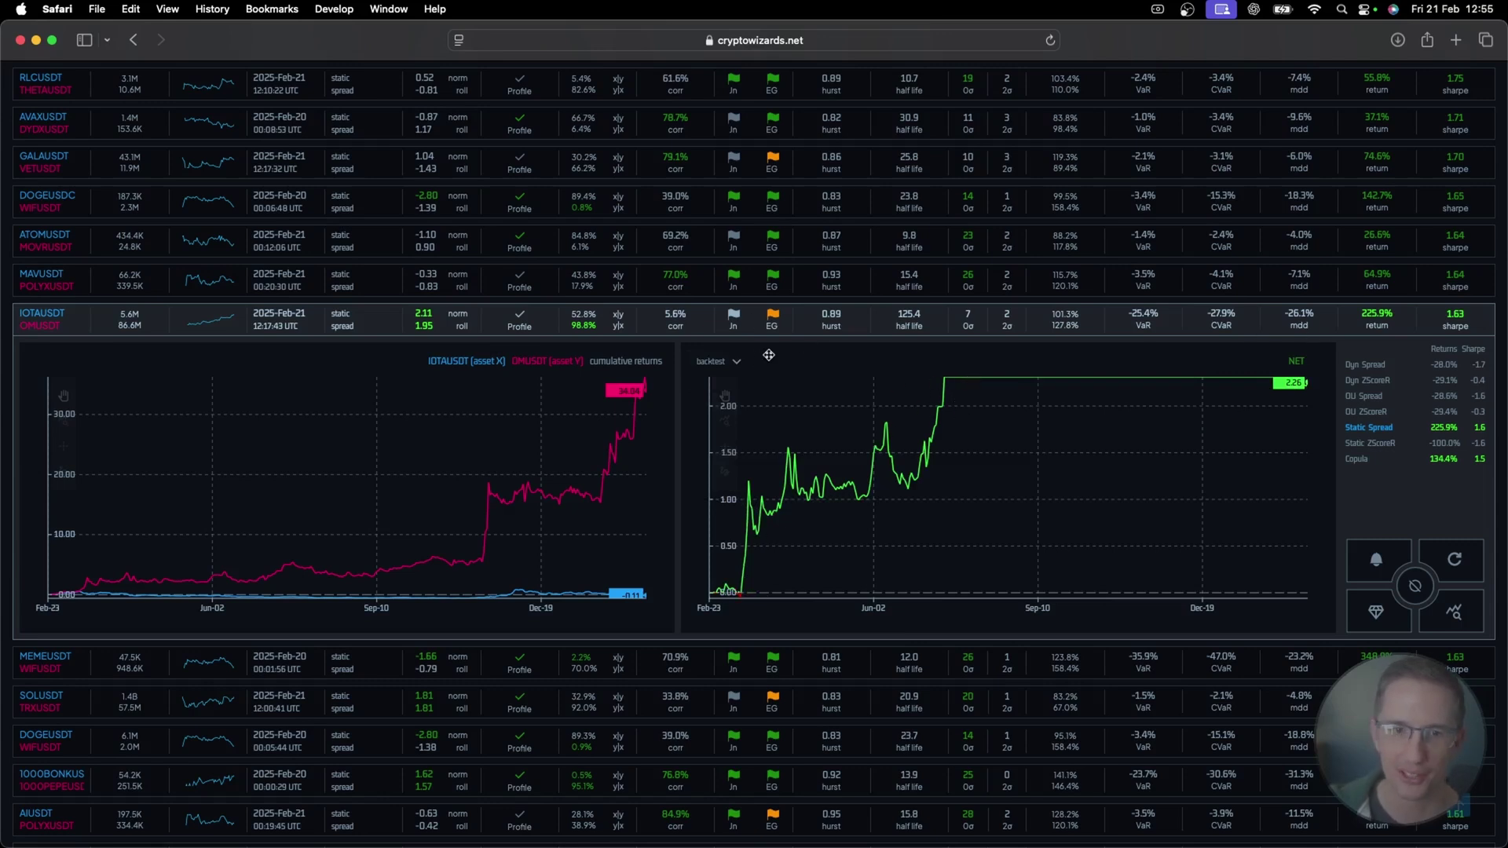
click(736, 362)
click(719, 346)
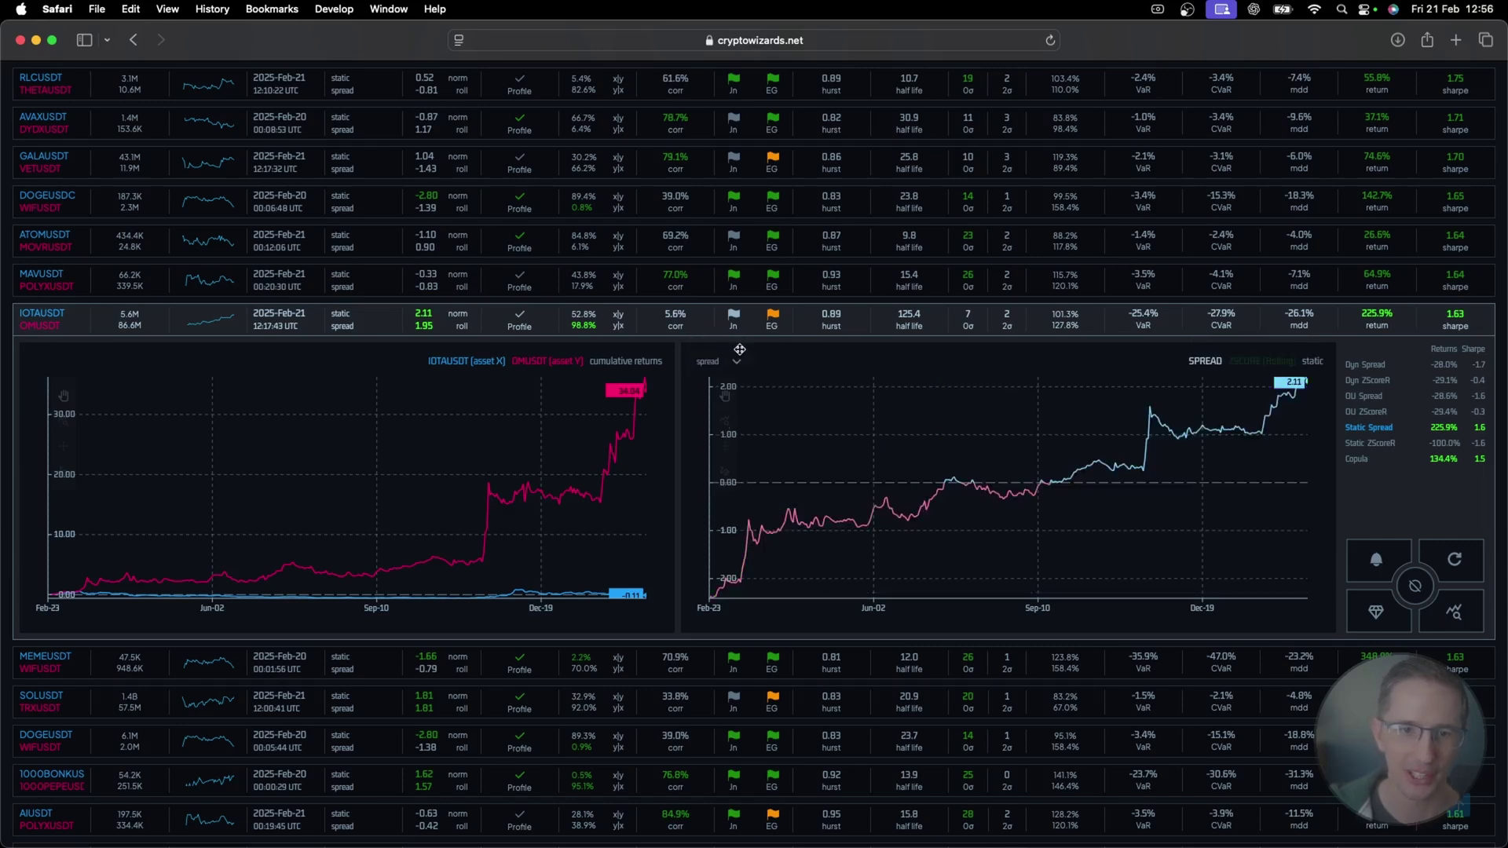
- Open the IOTAUSDT/OMUSDT analysis page with trade entries on its bottom chart, then return to the scanner
click(1454, 612)
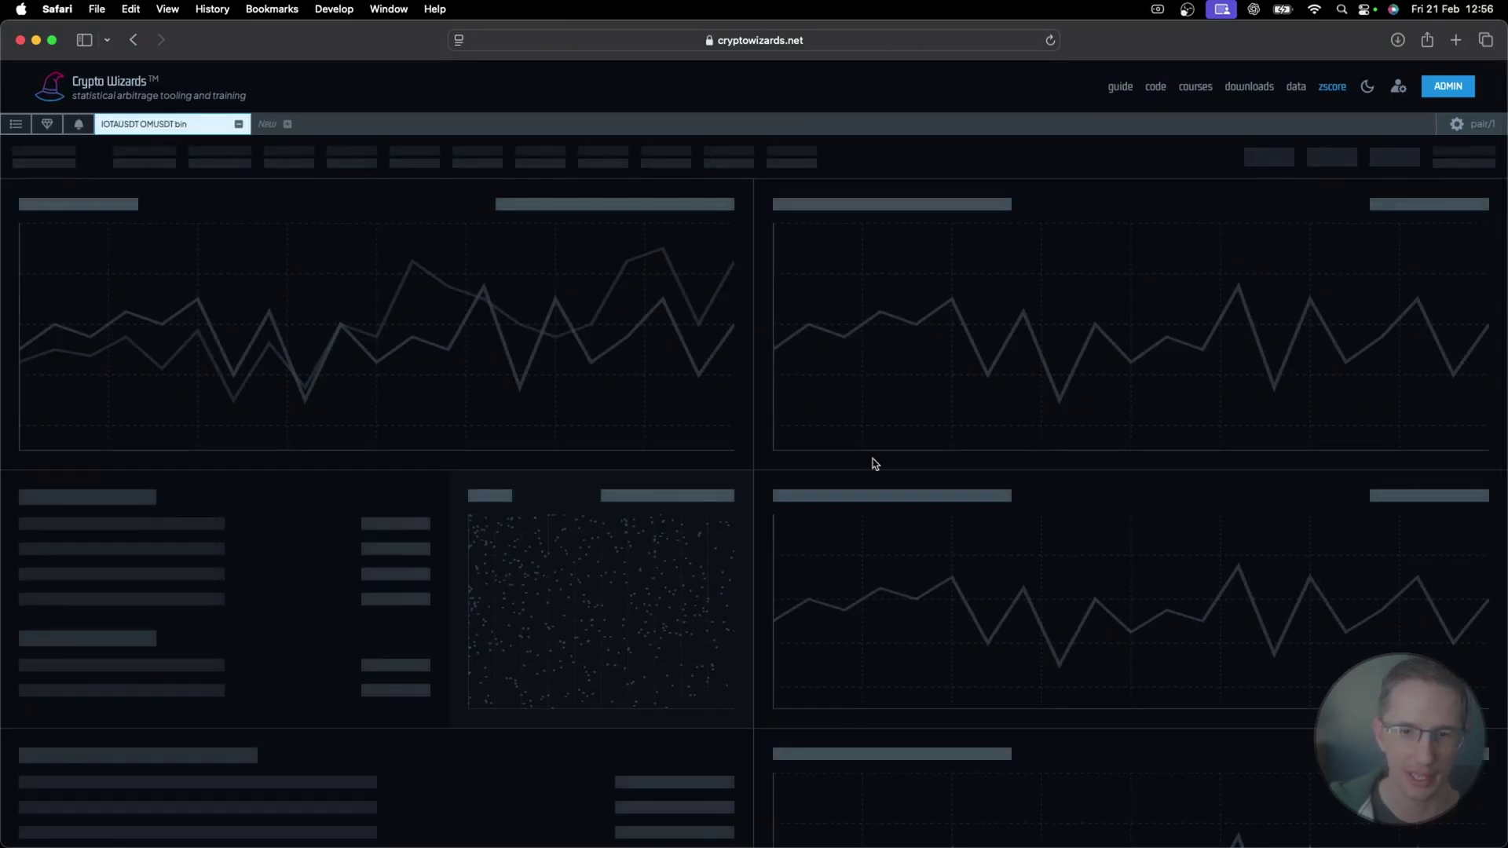
scroll(874, 463, down, 5)
click(809, 537)
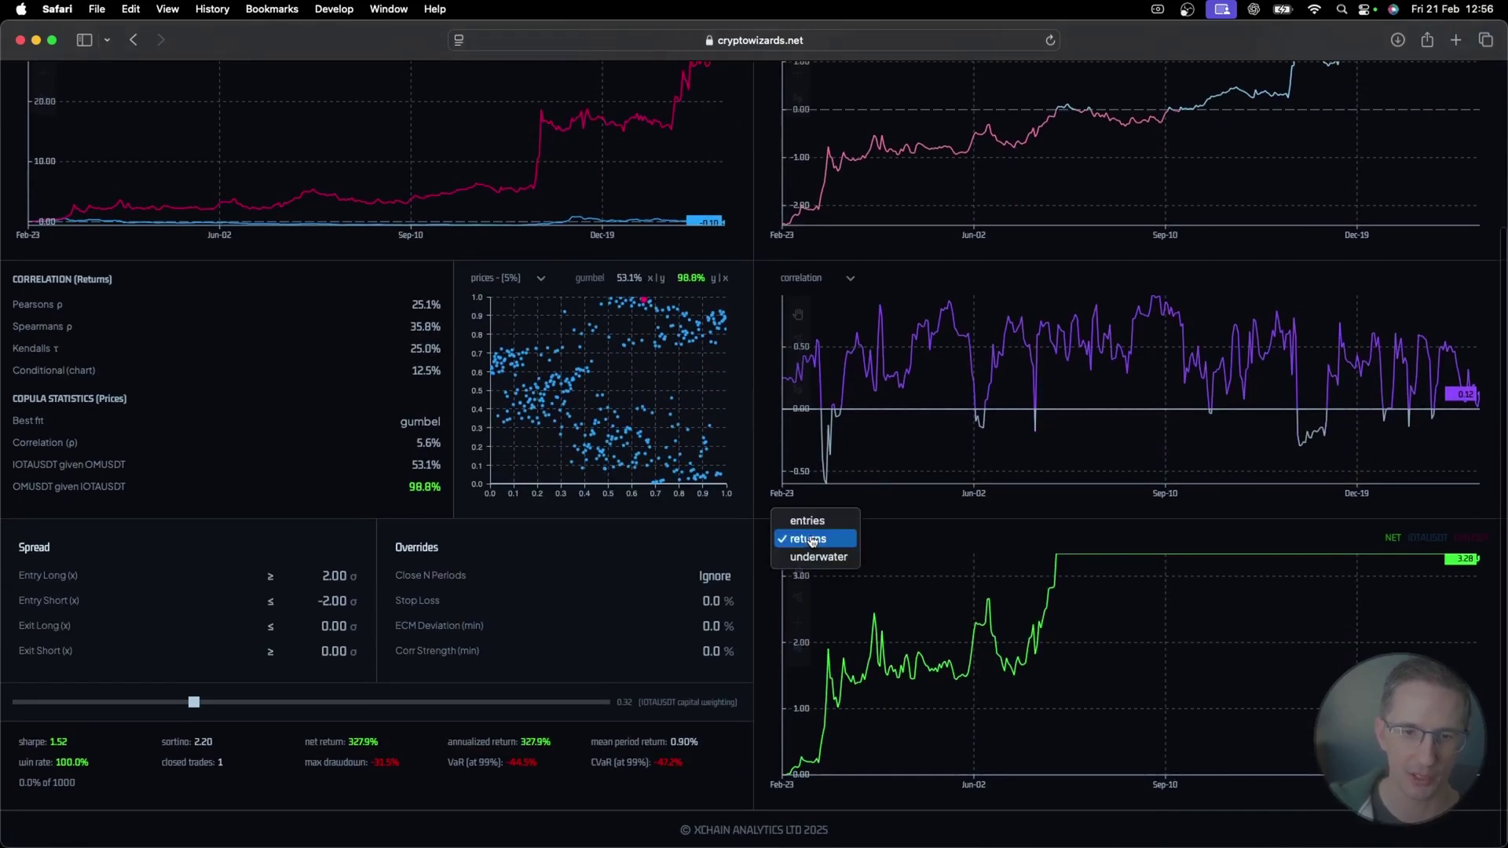
click(809, 520)
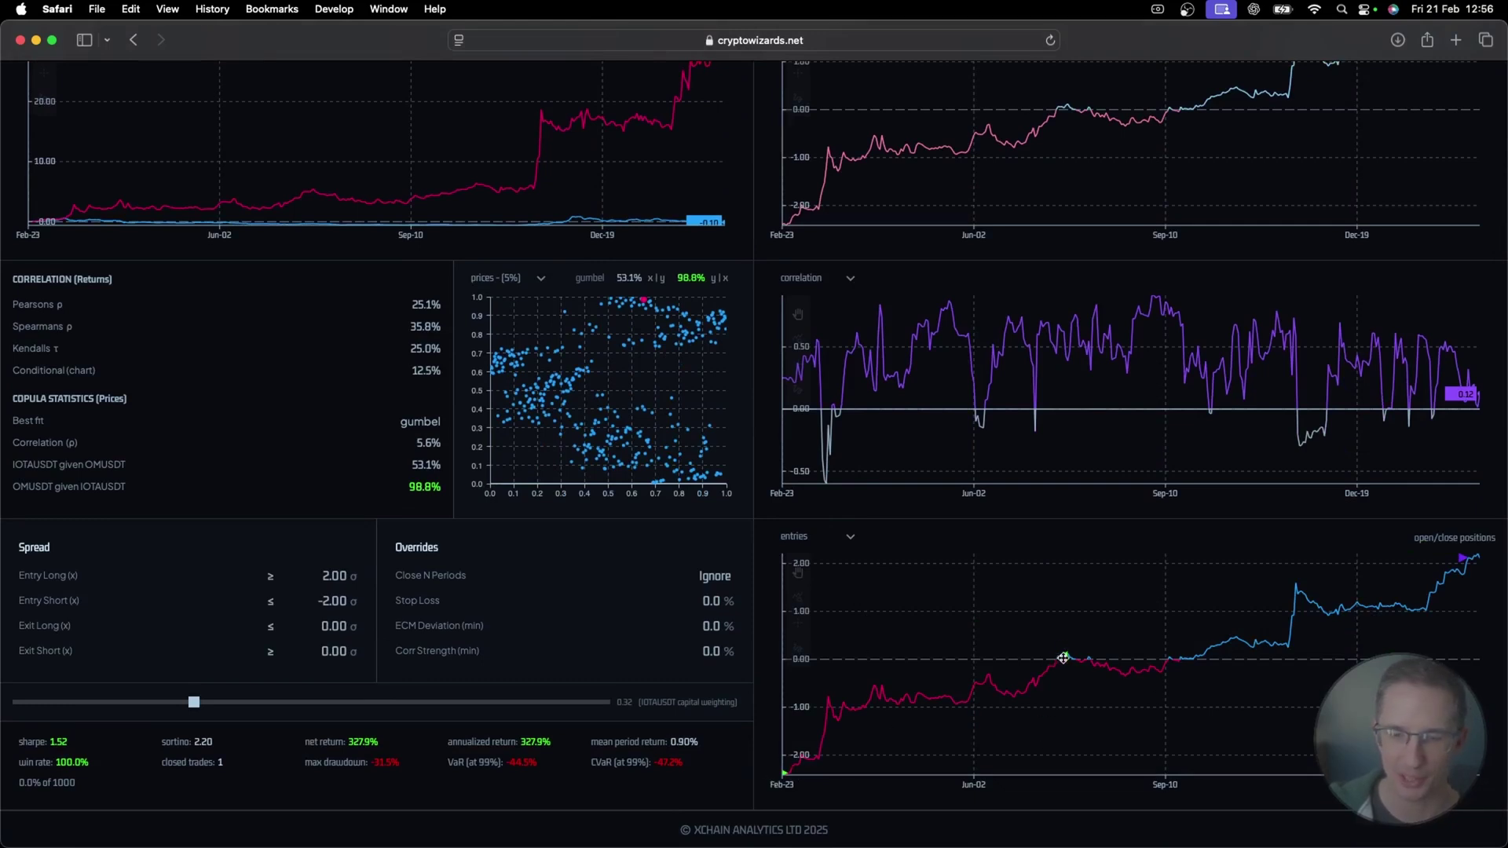
scroll(953, 552, up, 5)
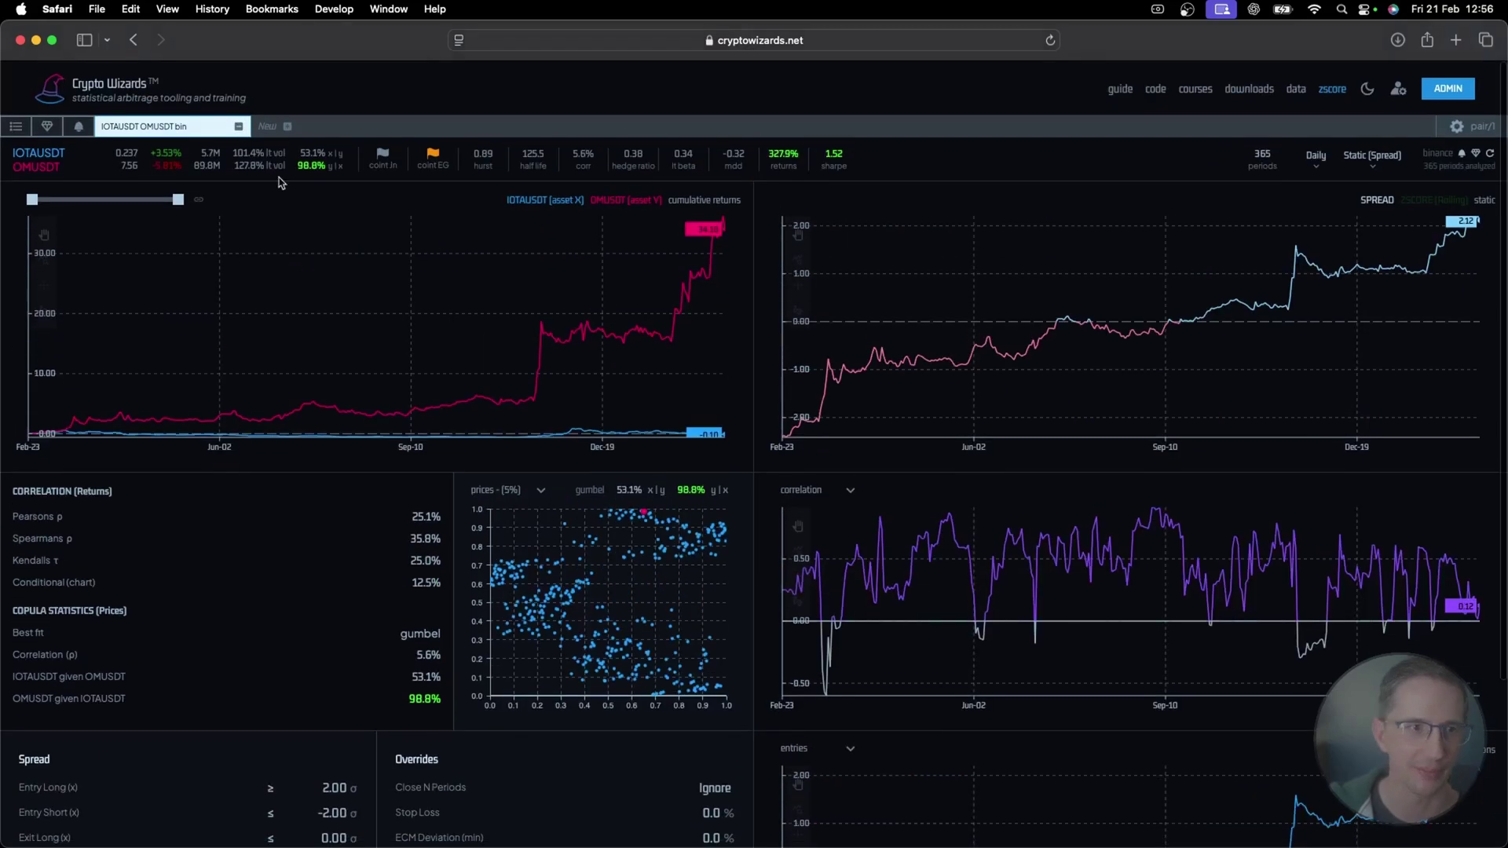
click(17, 126)
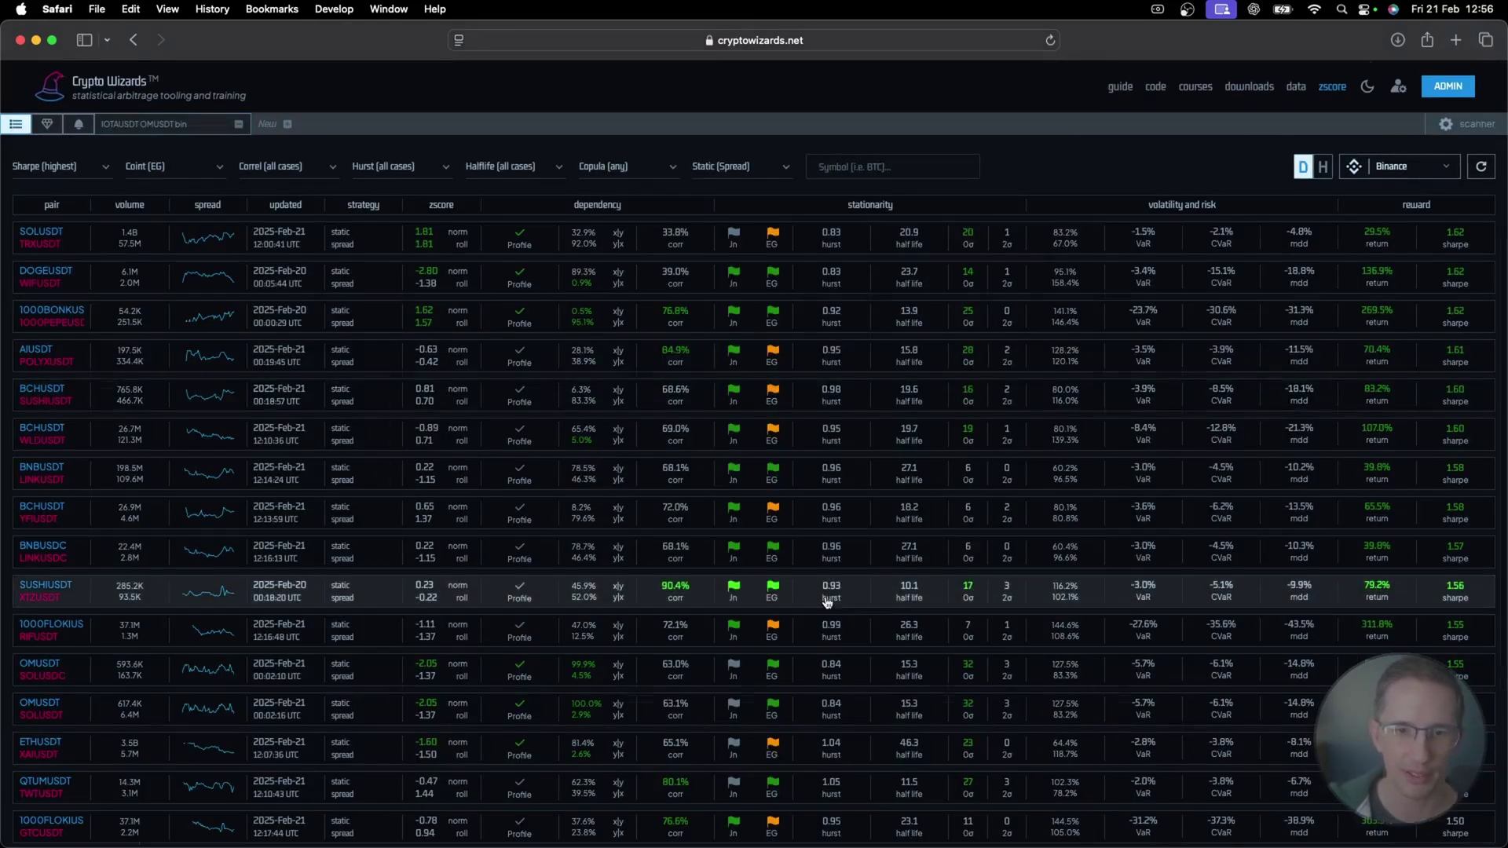
- Expand and refresh the 1000BONKUS pair, bringing its return to 193.5% with an orange EG flag
scroll(827, 602, down, 3)
scroll(827, 602, up, 5)
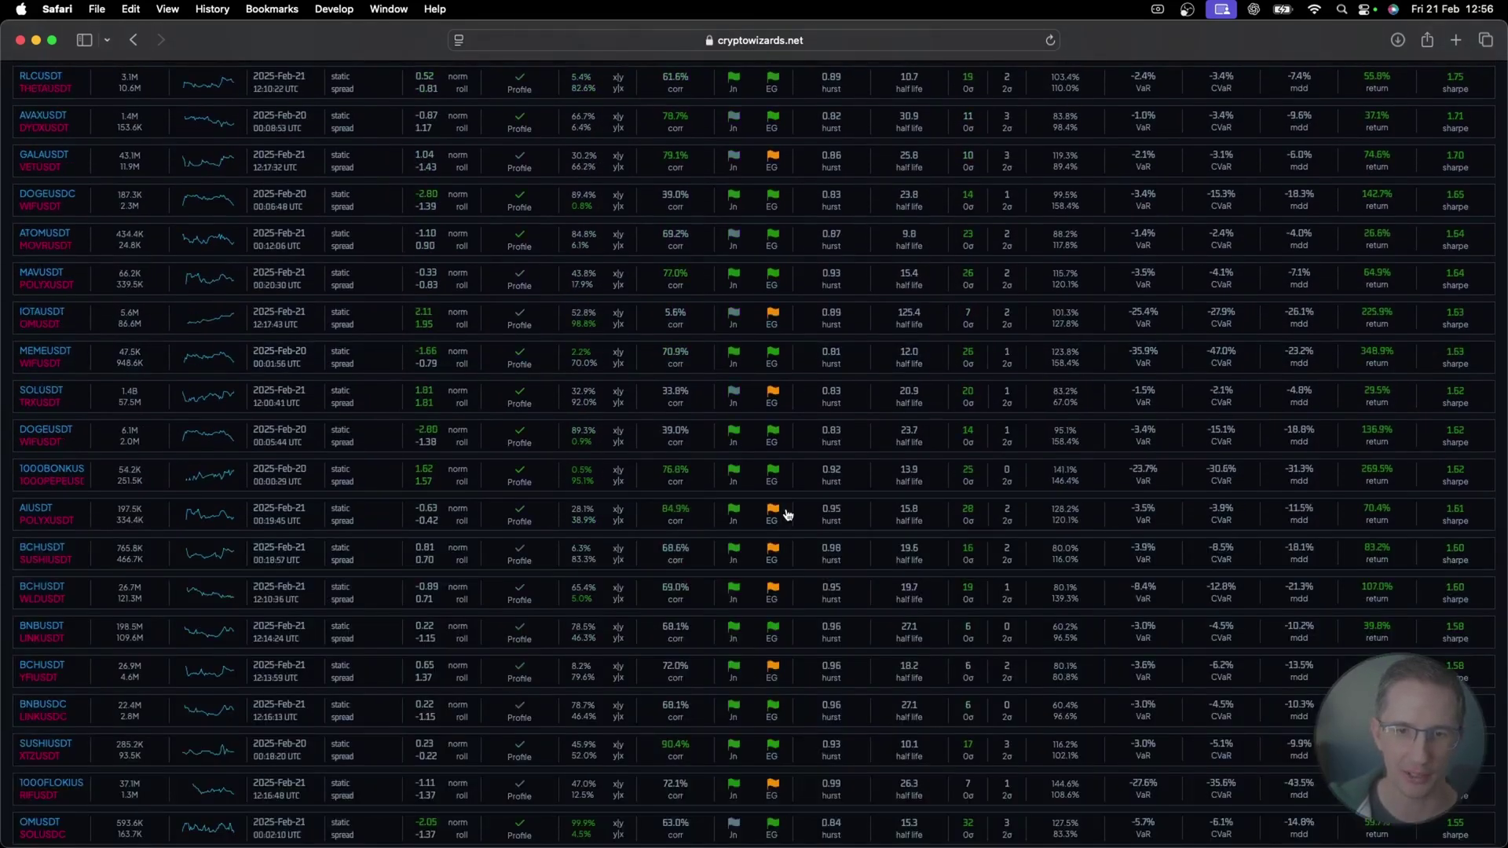
scroll(788, 514, down, 3)
click(774, 249)
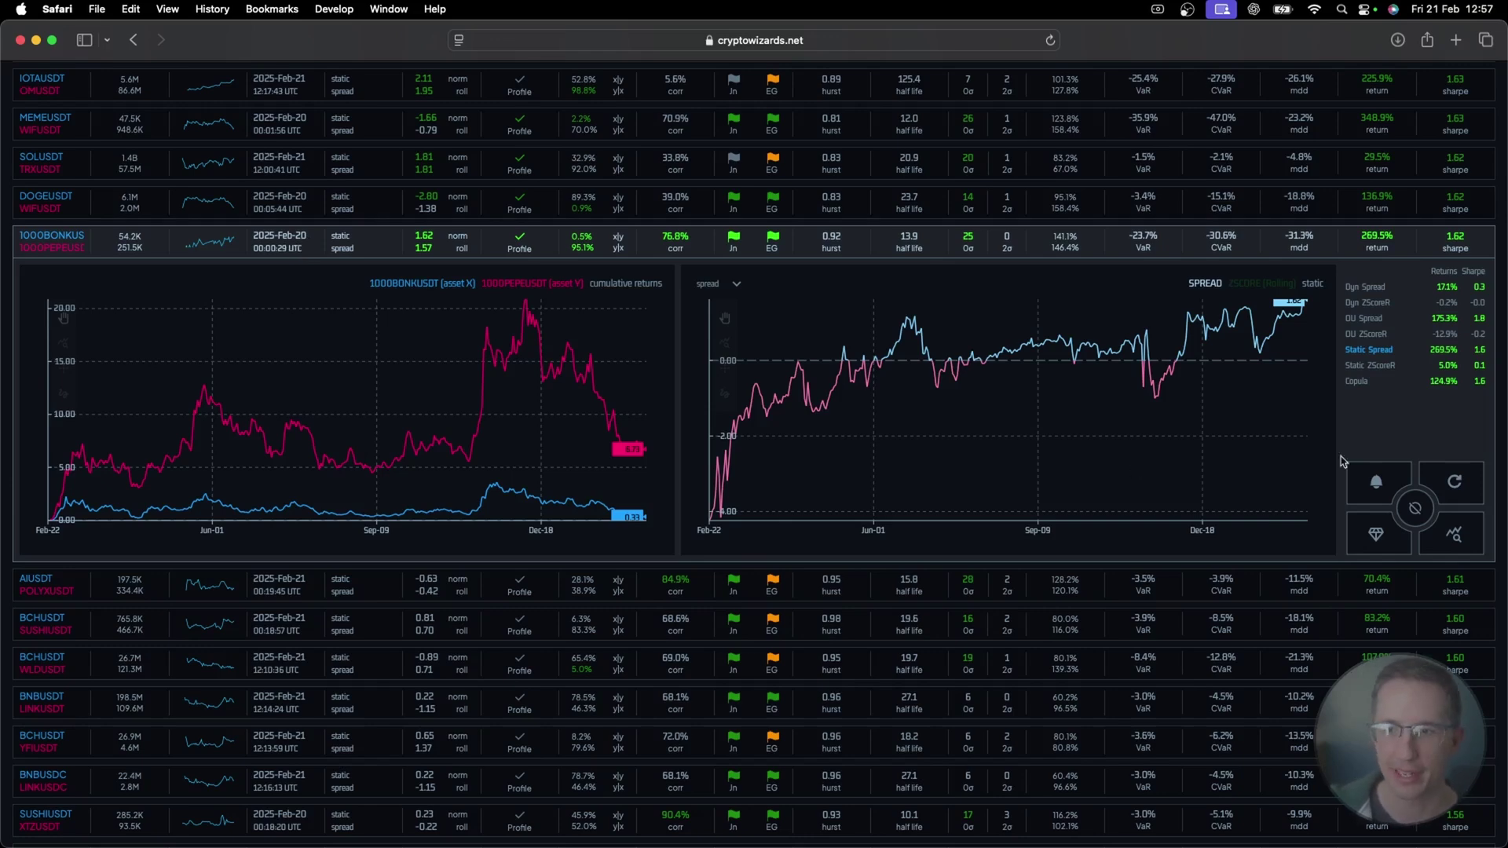
click(1463, 478)
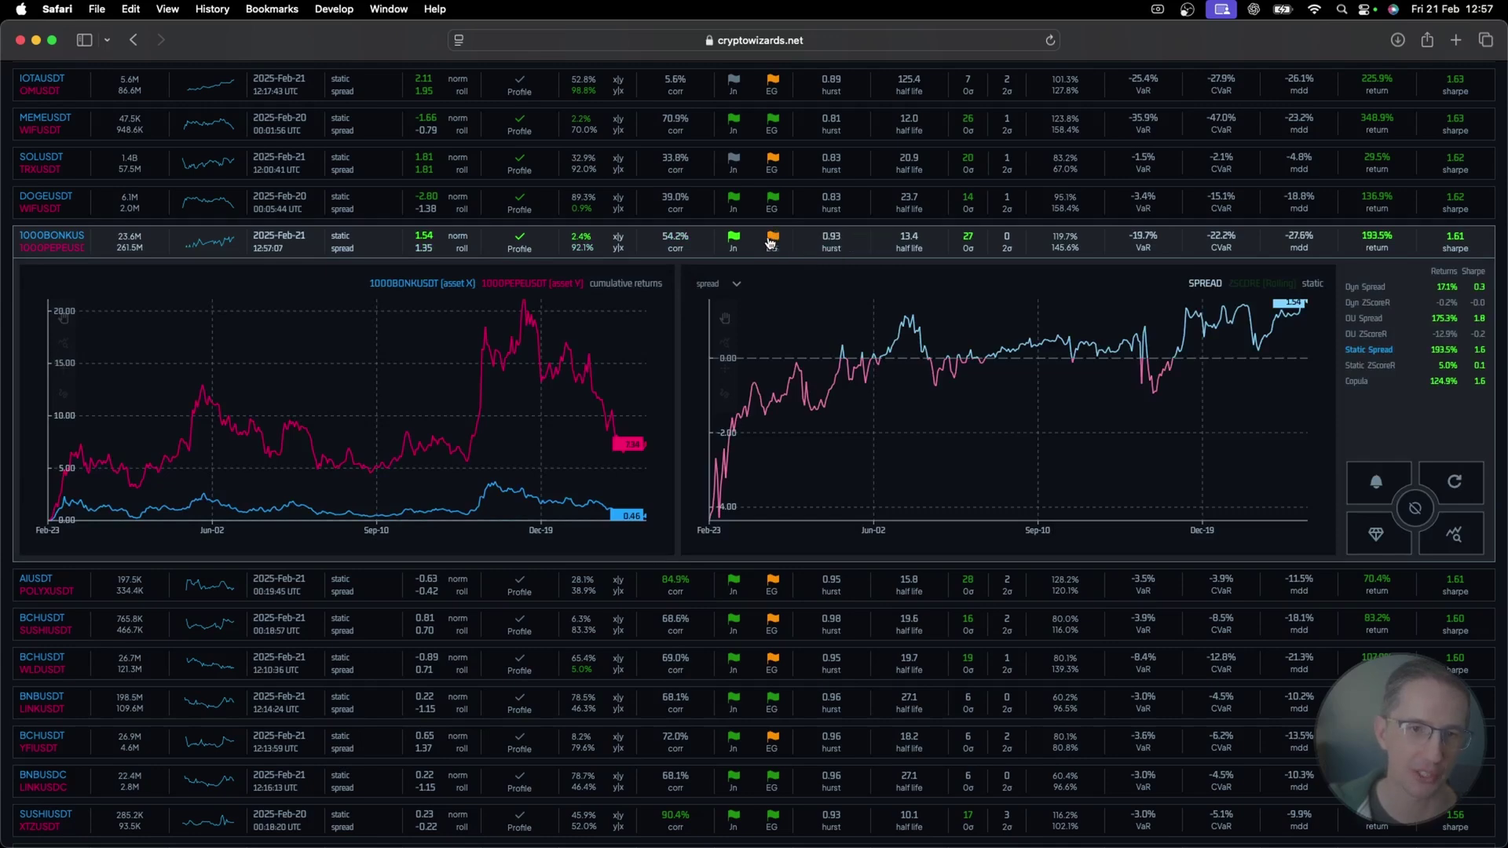
mouse_move(771, 244)
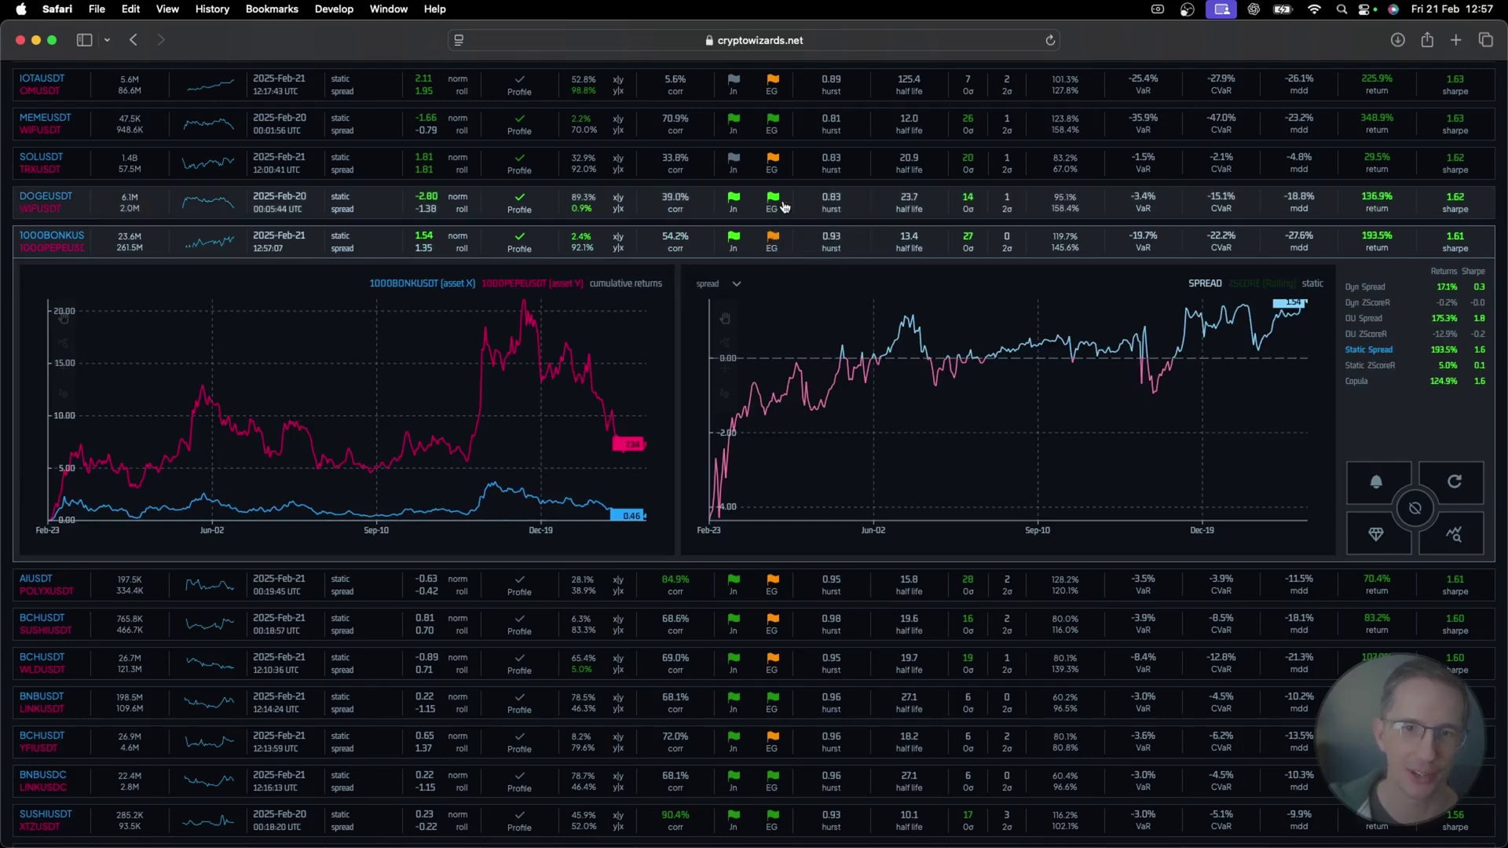
scroll(1011, 169, up, 10)
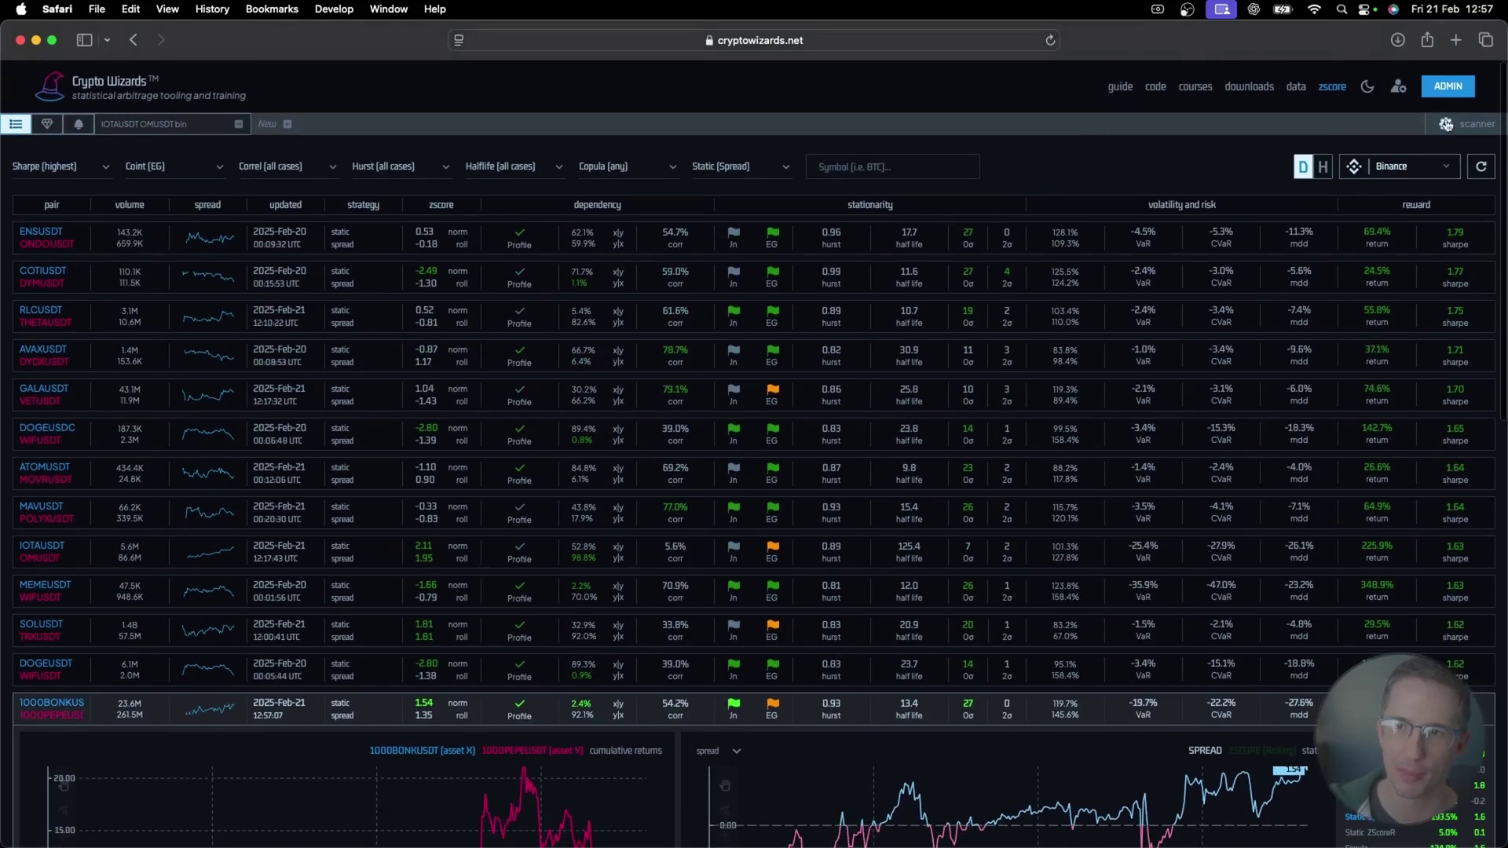
- Set Live Update to Auto in the scanner preferences, then expand the AVAXUSDT/DYDXUSDT pair
click(1446, 125)
click(594, 640)
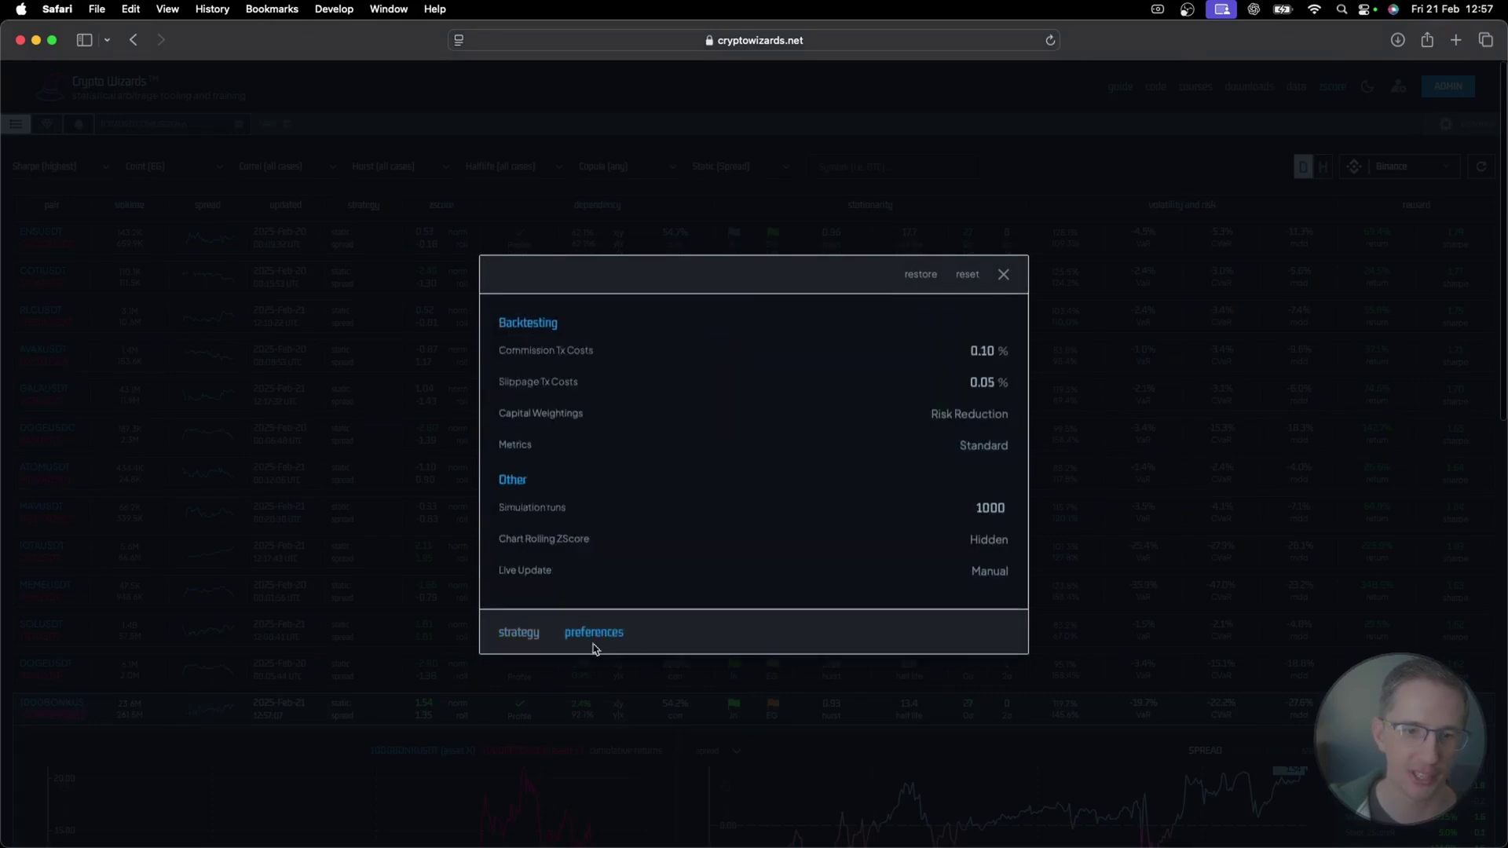
click(982, 575)
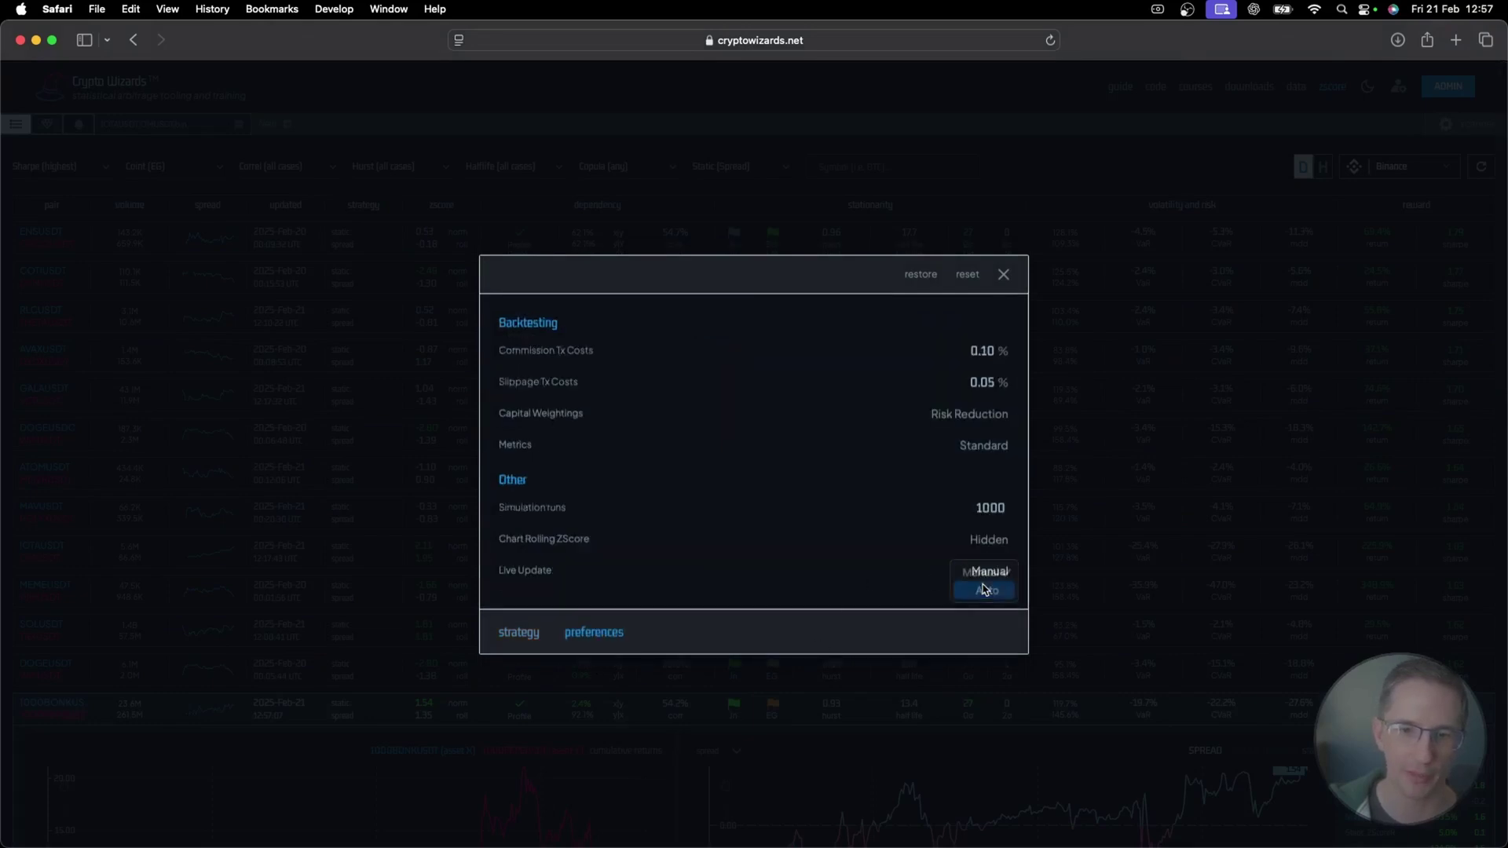
click(984, 588)
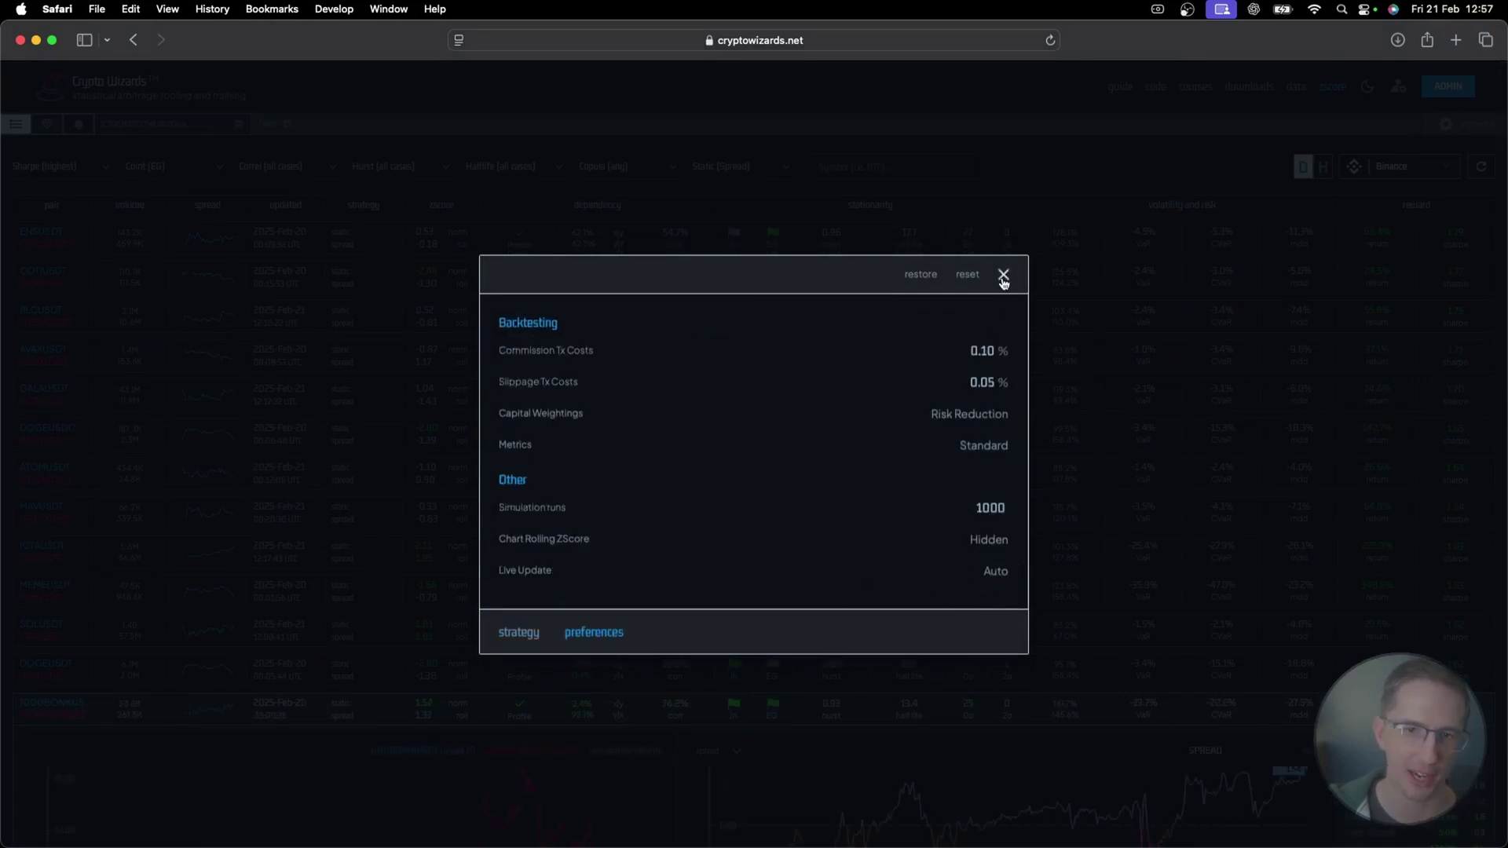
click(1004, 275)
click(814, 360)
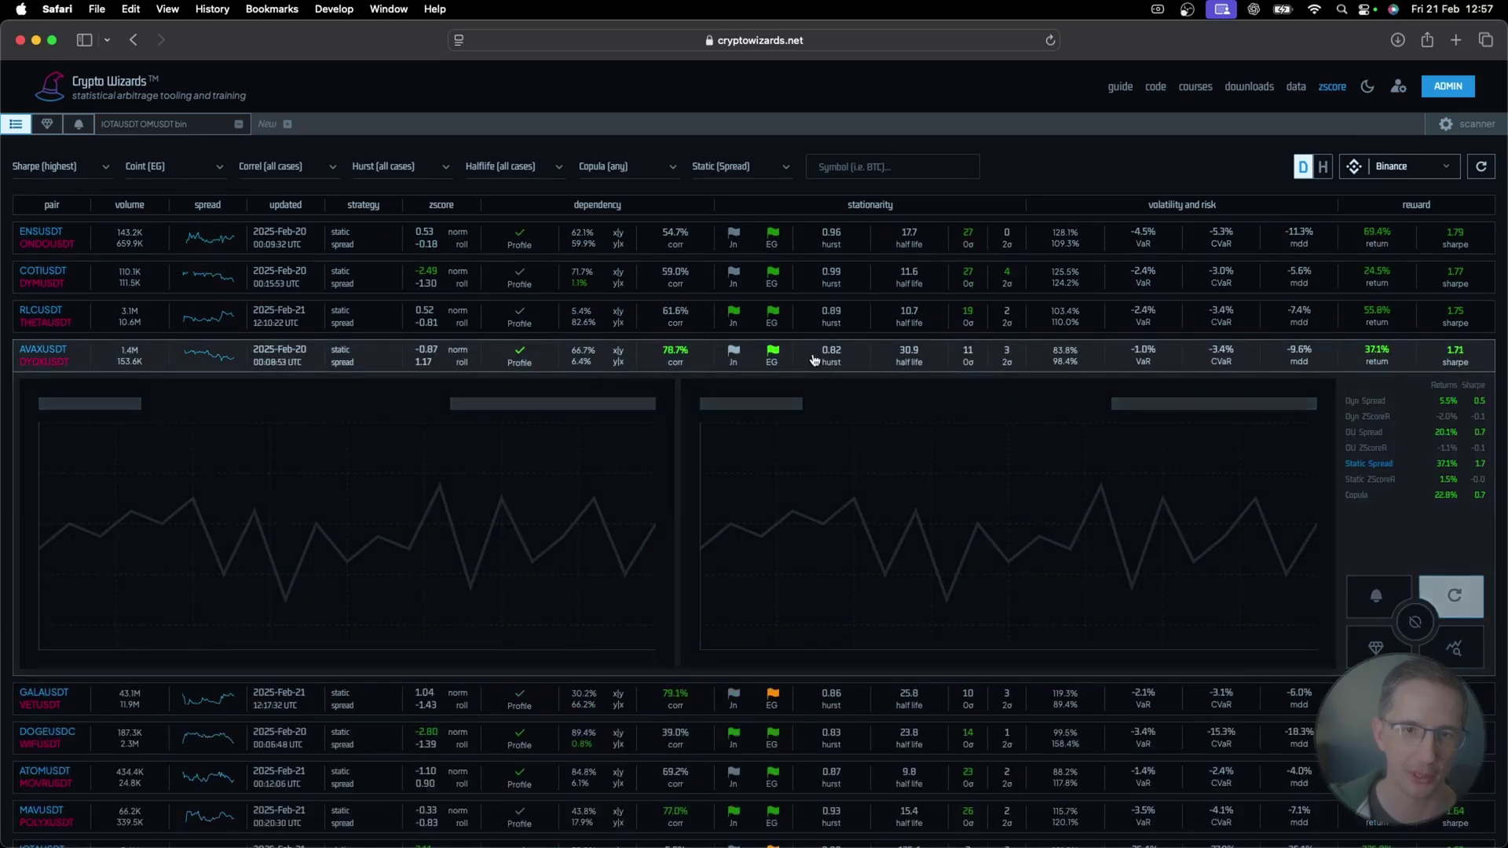
- Compare the RLCUSDT/THETAUSDT and COTIUSDT/DYMUSDT charts, leaving COTIUSDT/DYMUSDT expanded
click(822, 323)
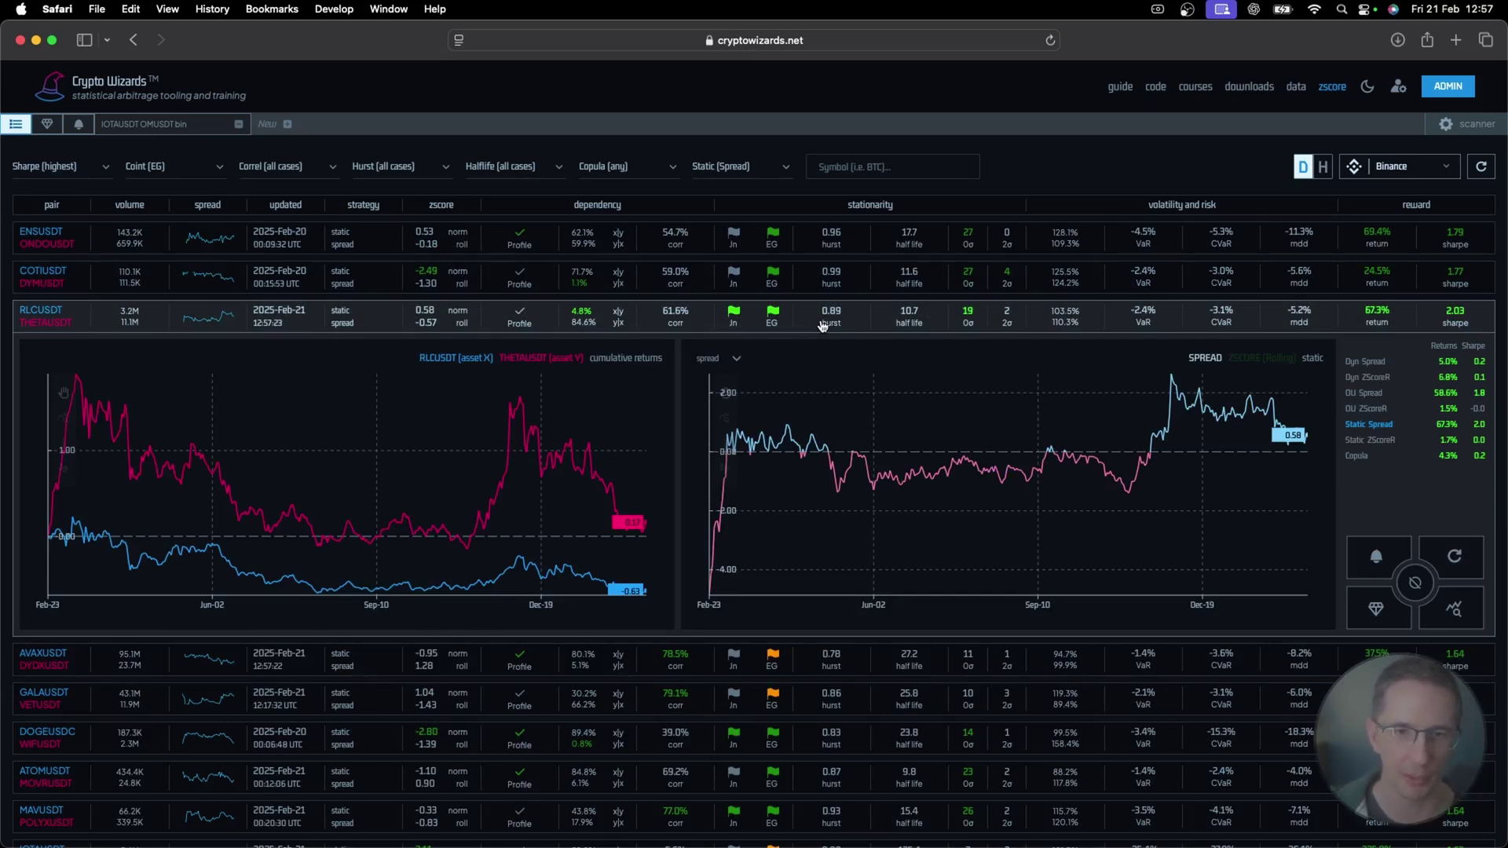
click(817, 287)
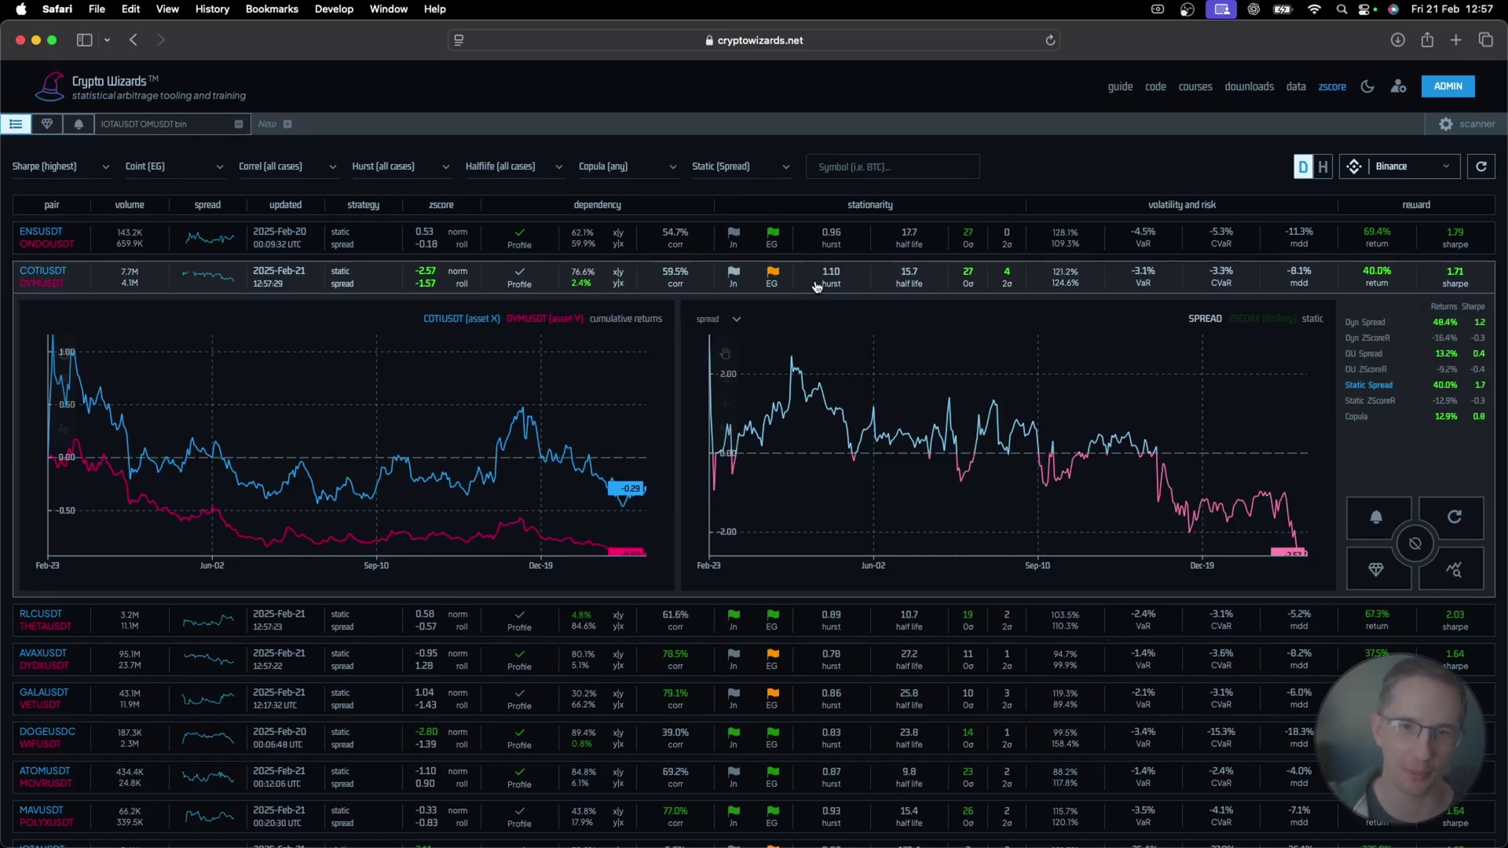
mouse_move(776, 278)
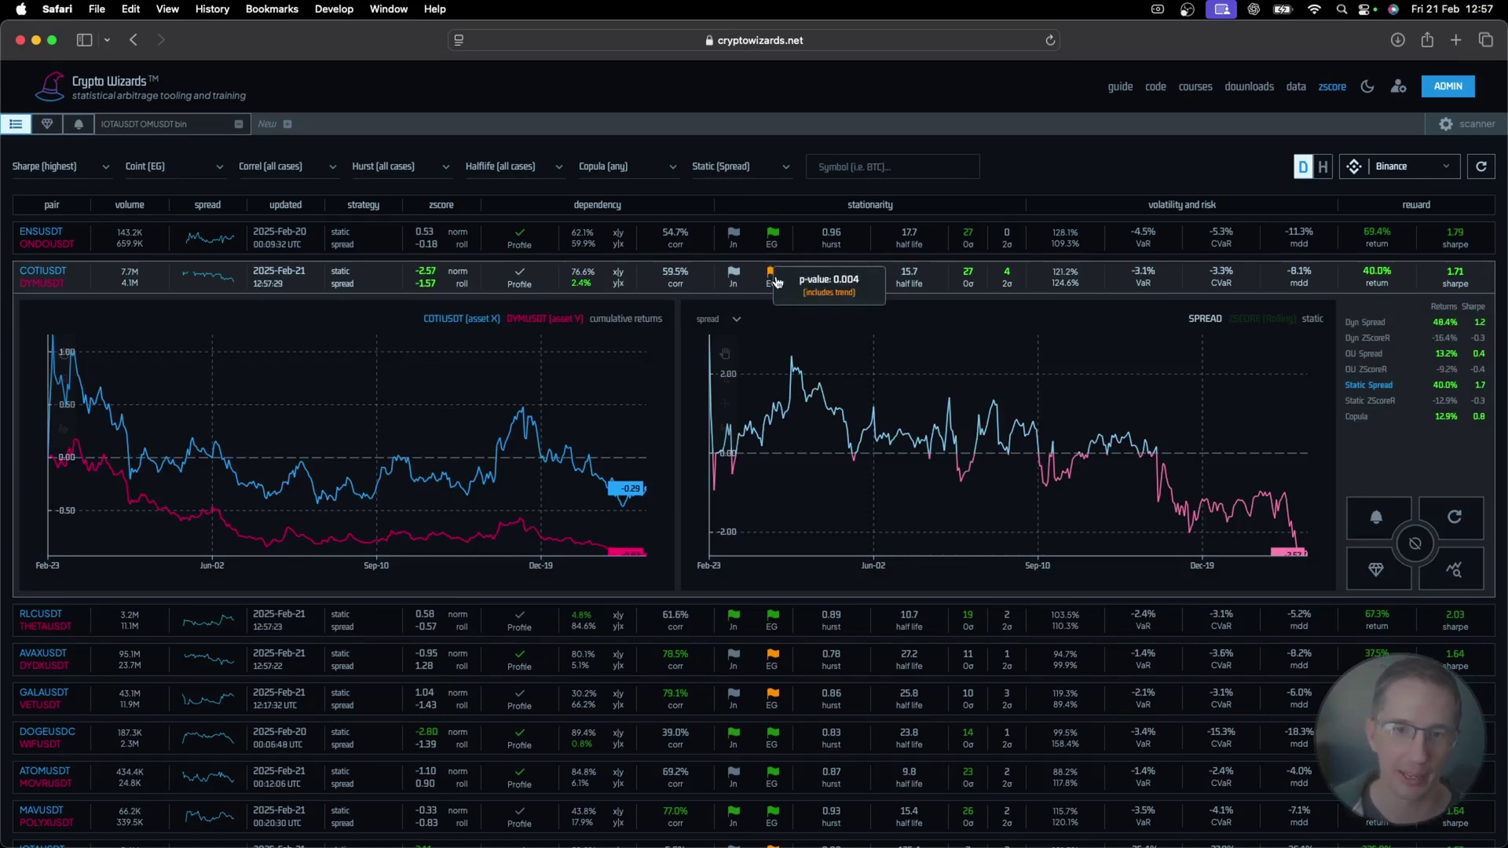
click(776, 282)
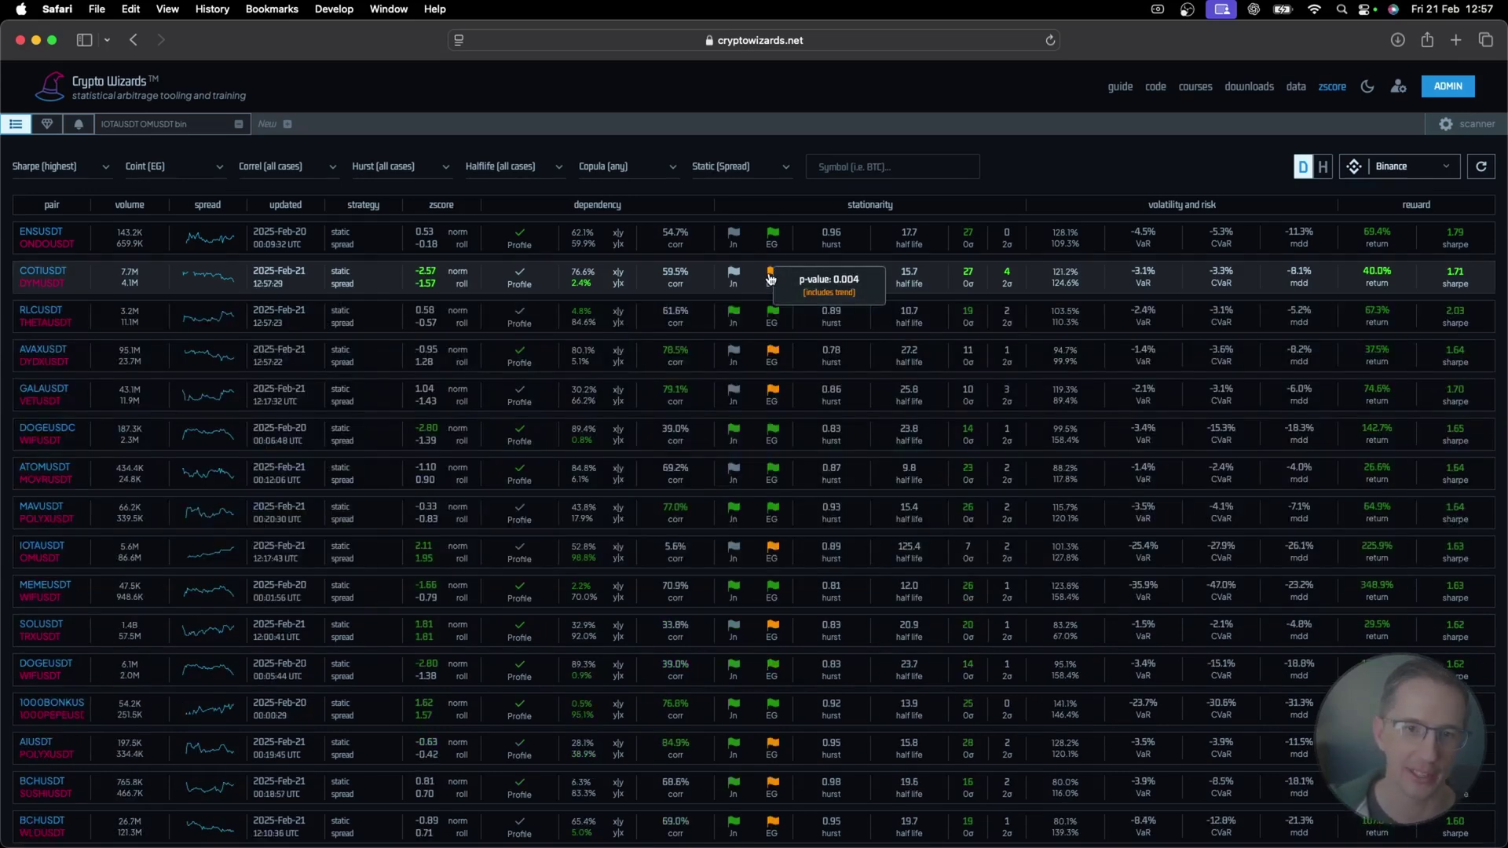
click(782, 327)
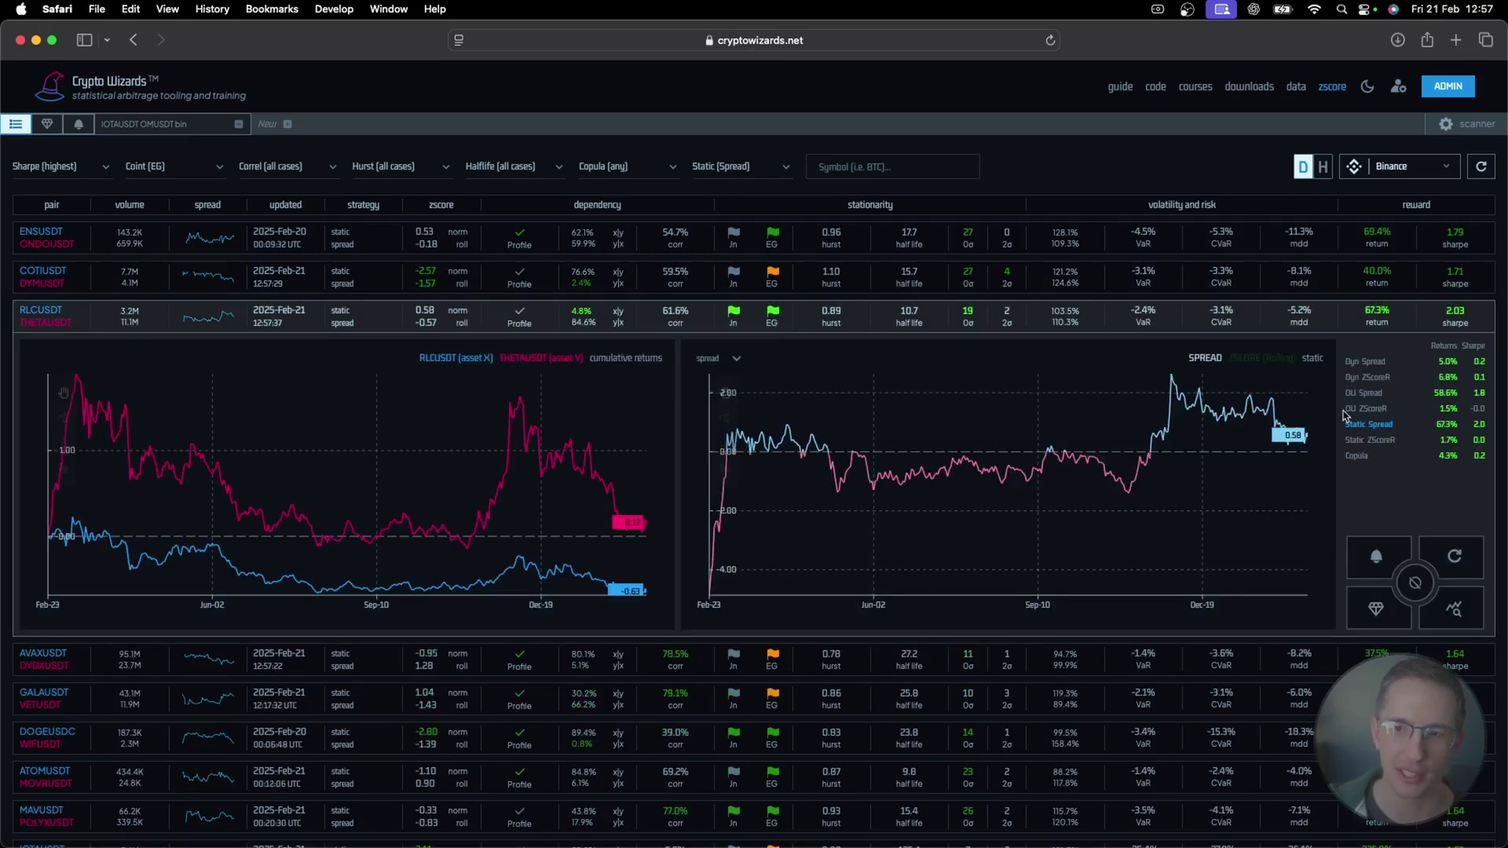
click(774, 277)
- Filter the scanner to Coint (EG Exc Trend) pairs and close the leftover COTIUSDT panel
click(161, 167)
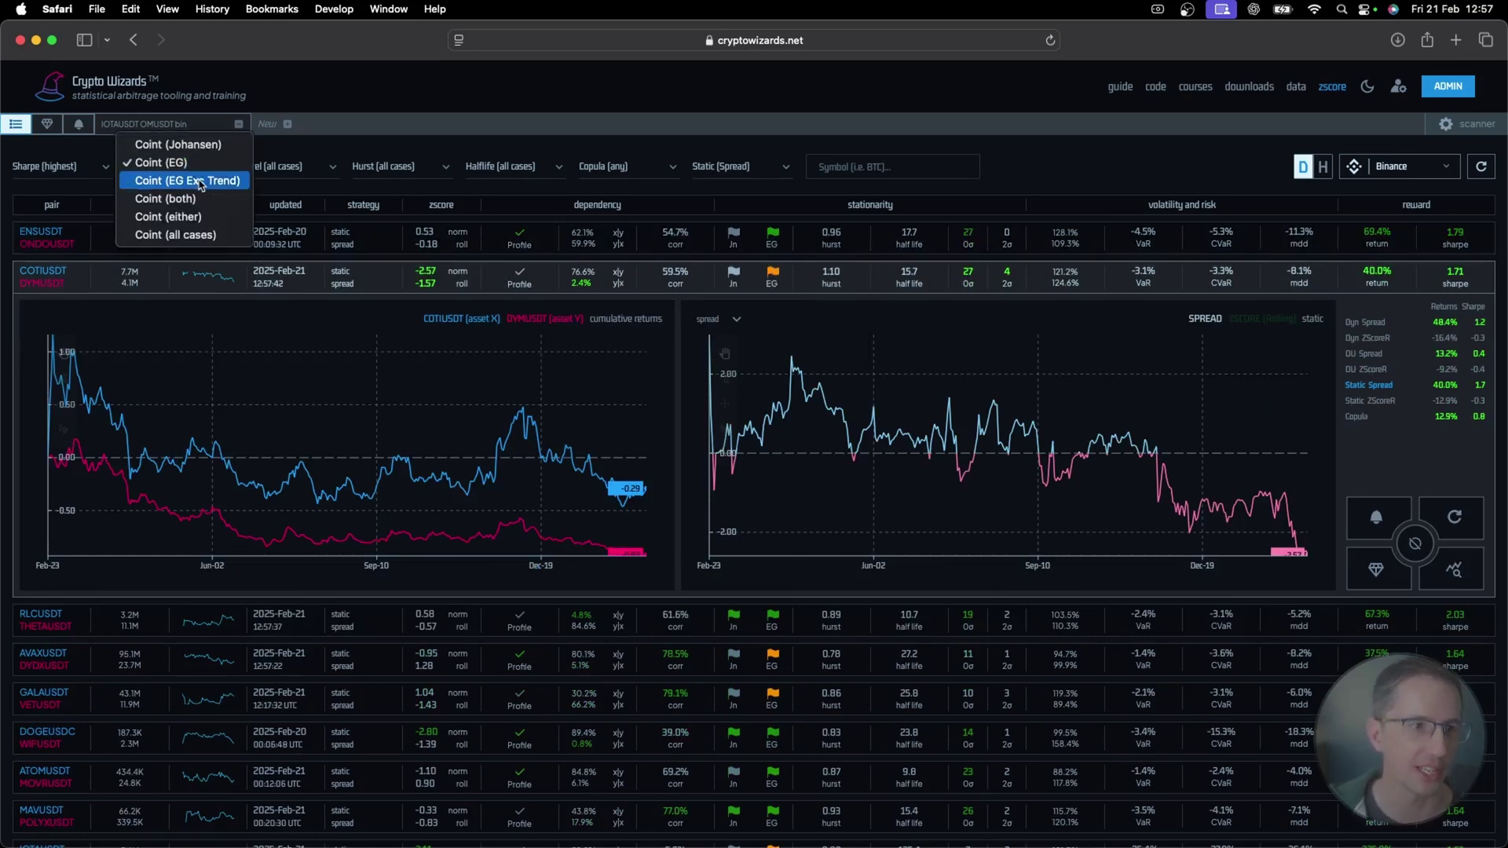
click(194, 182)
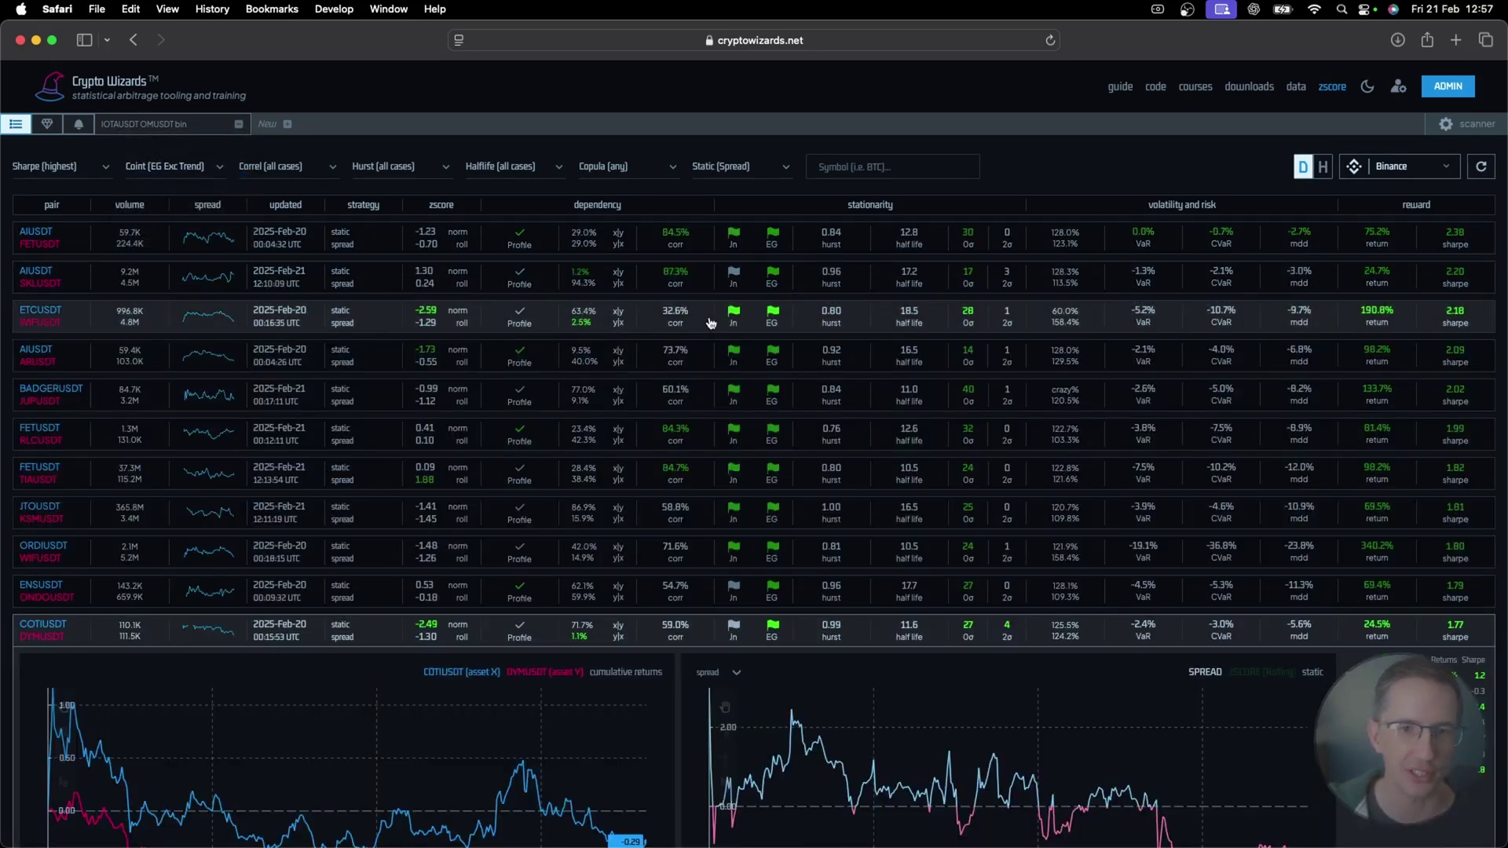
click(843, 322)
- Expand the AIUSDT/SKLUSDT pair's charts, then the ETCUSDT/WIFUSDT pair's charts
click(813, 281)
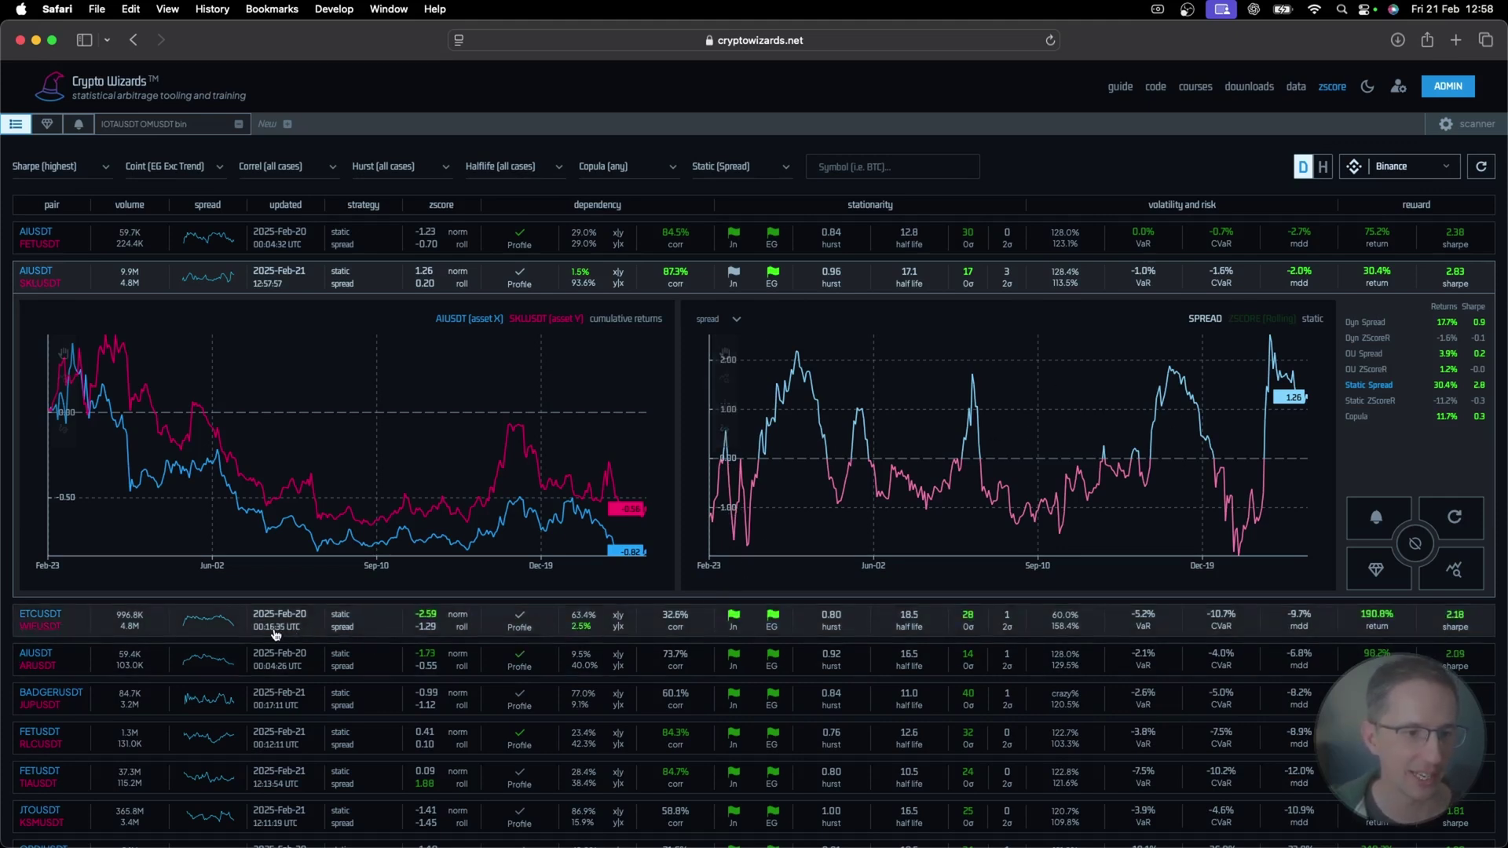
click(340, 621)
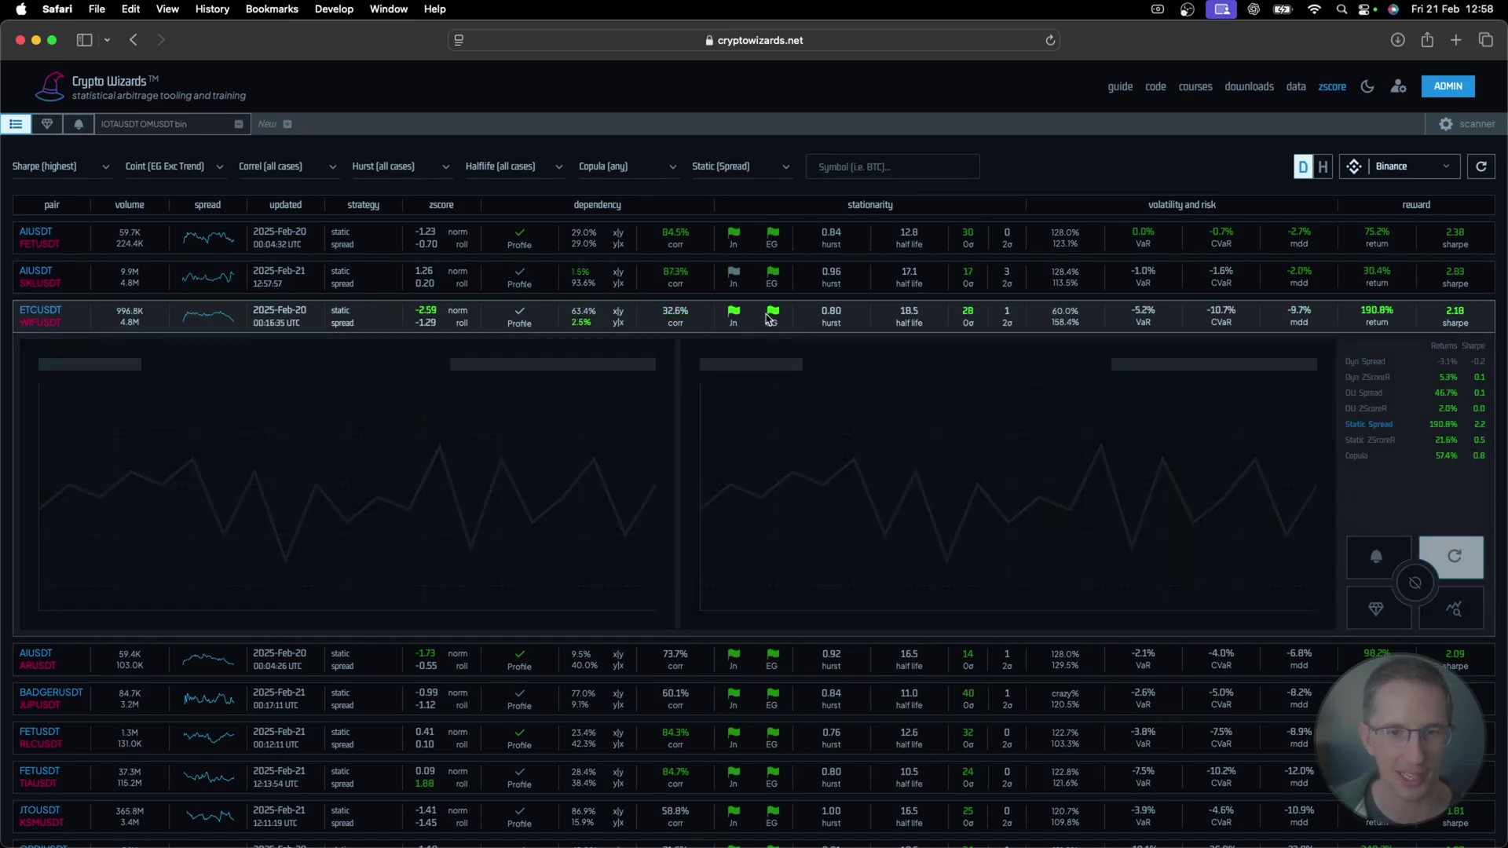
mouse_move(775, 318)
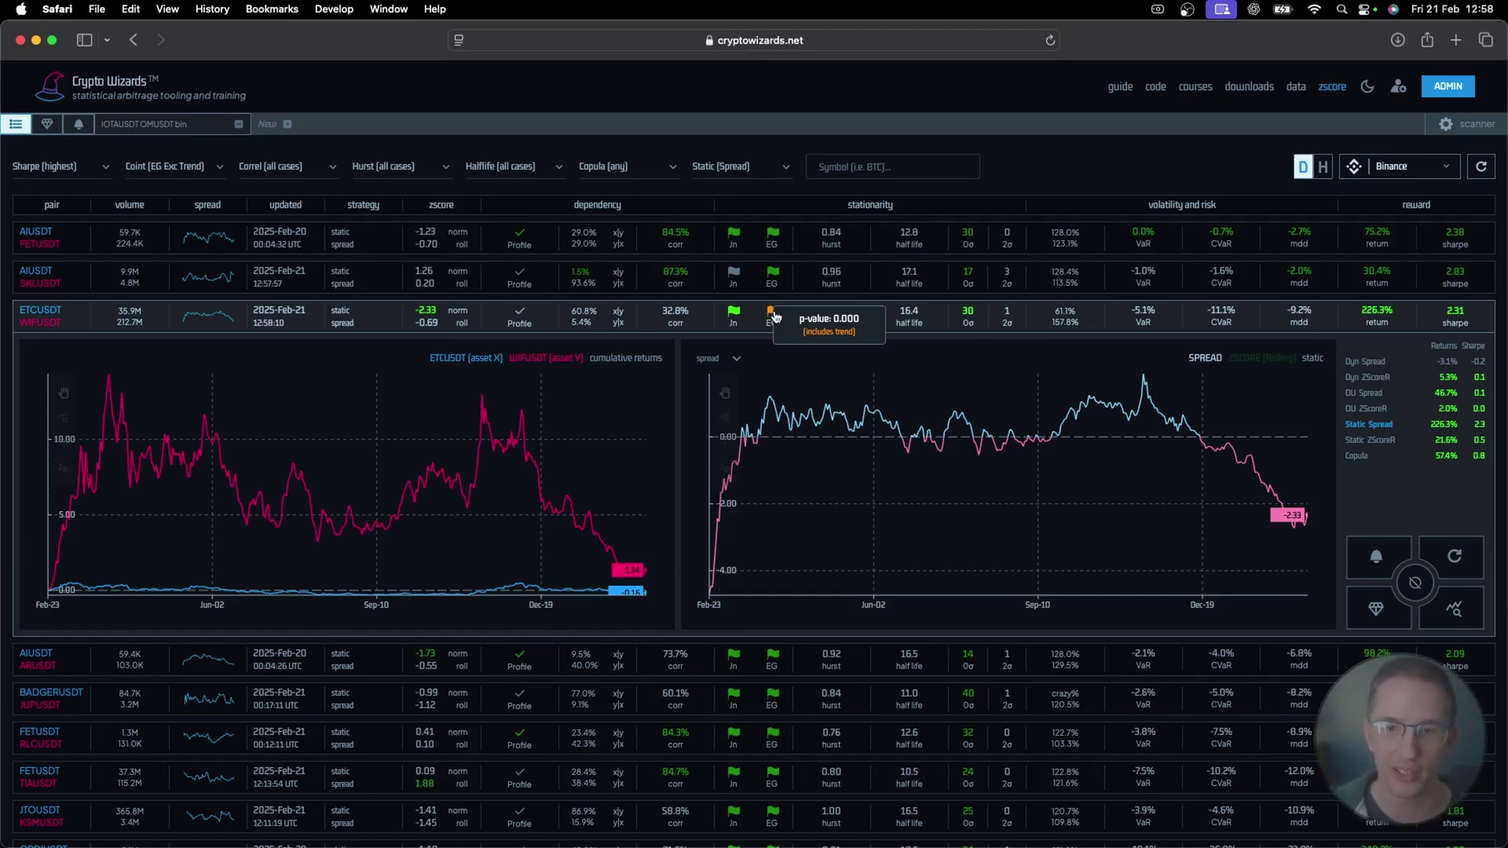
- Switch the Coint filter back to Coint (EG) and expand the DOTUSDT/WIFUSDT pair
click(169, 165)
click(174, 143)
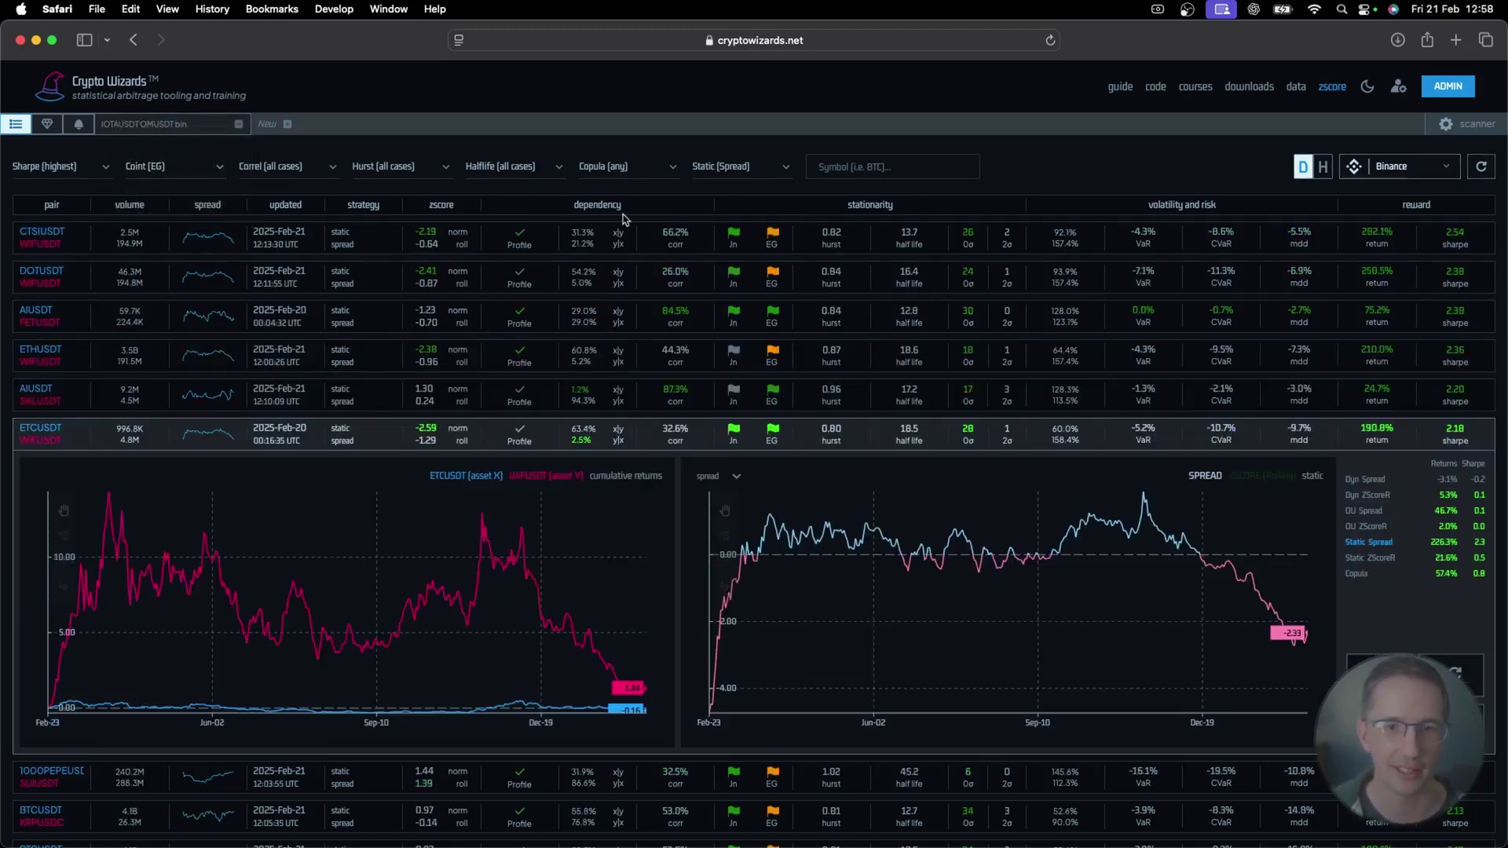
click(803, 291)
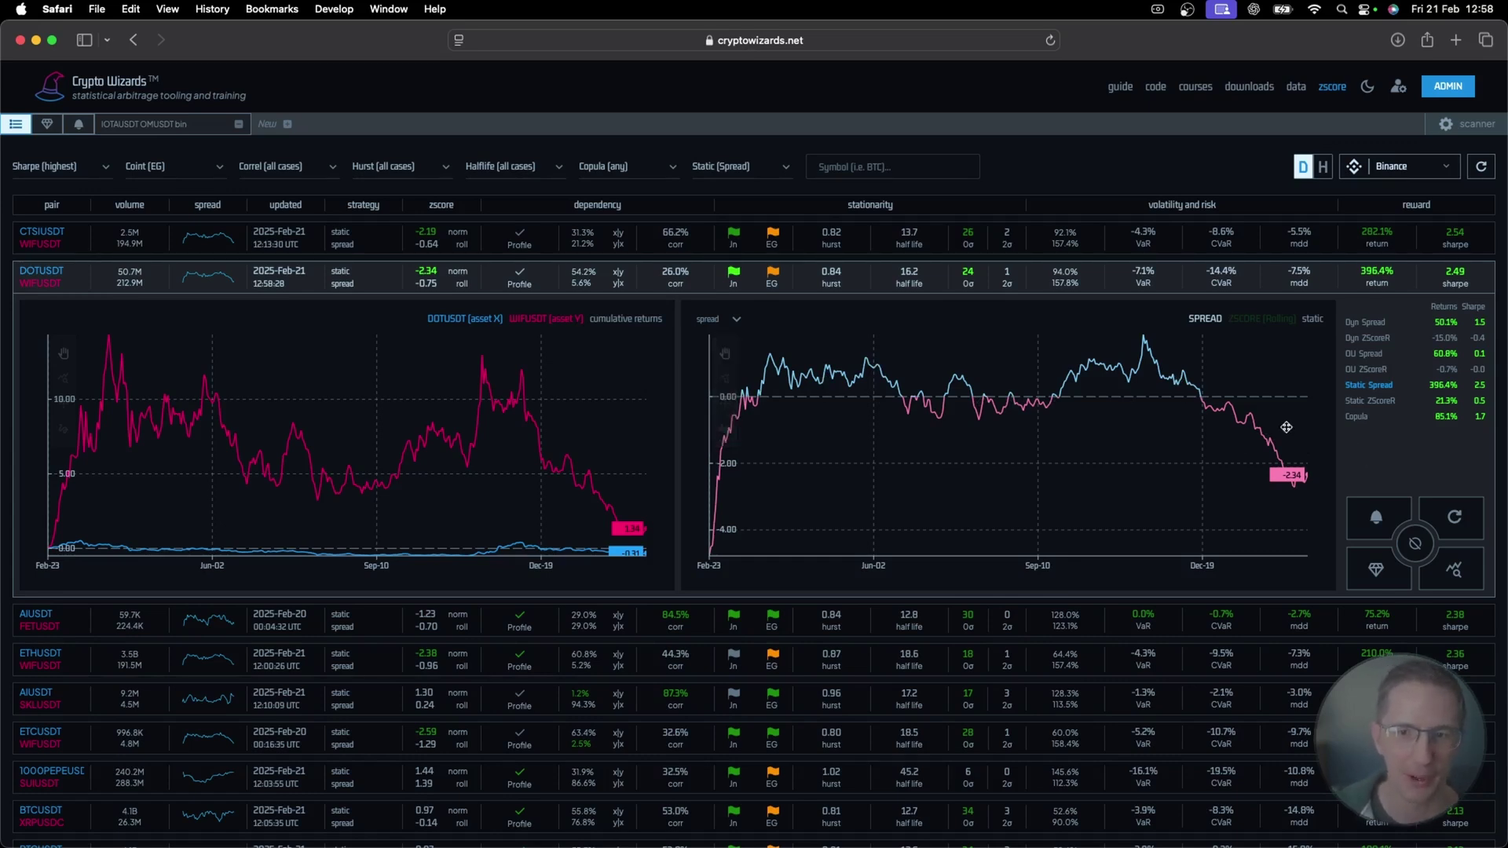
click(1256, 323)
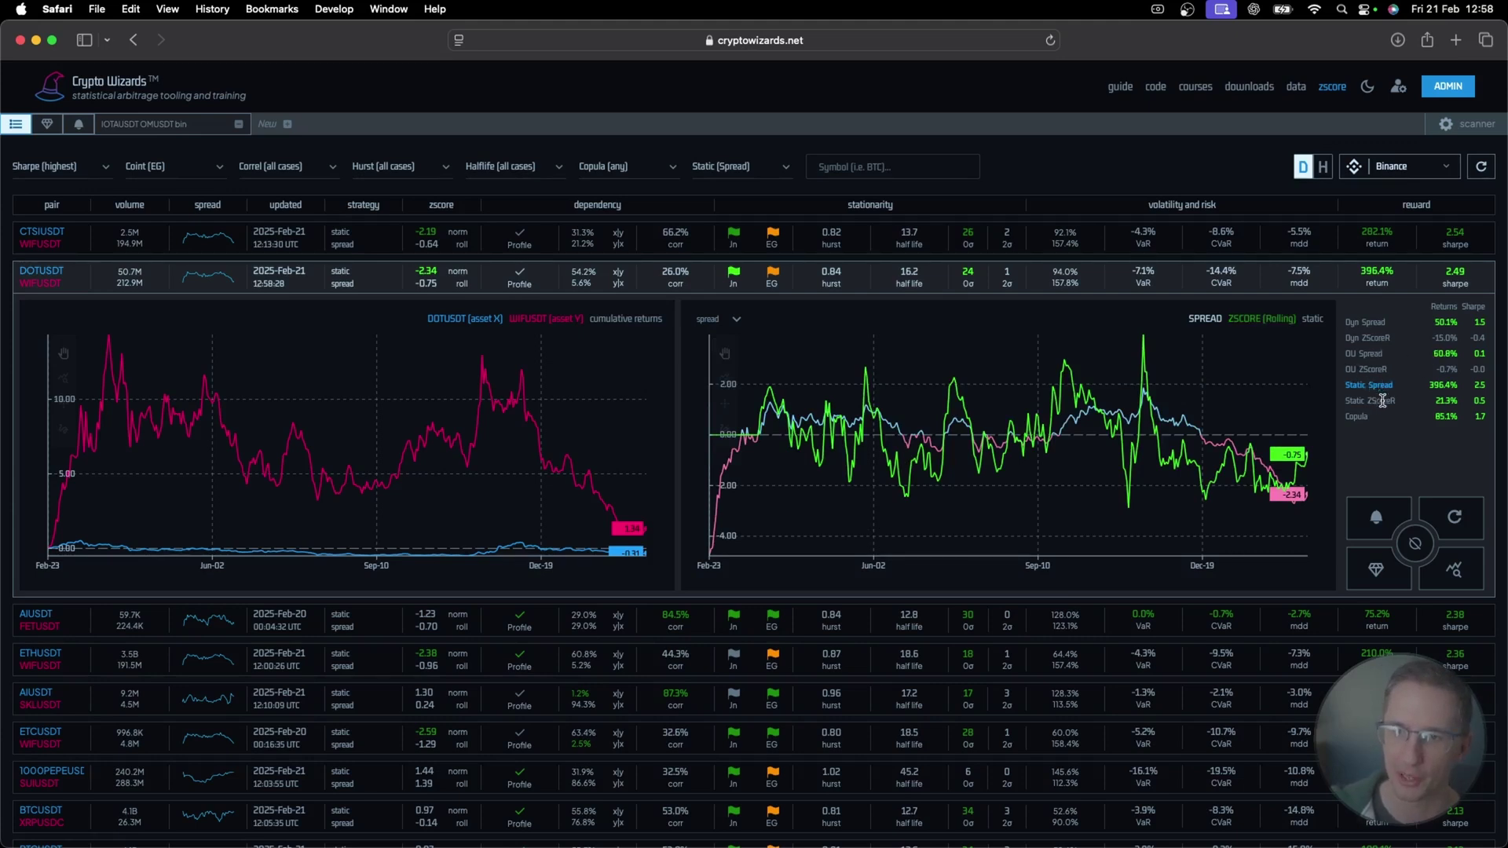
drag(1441, 401, 1456, 403)
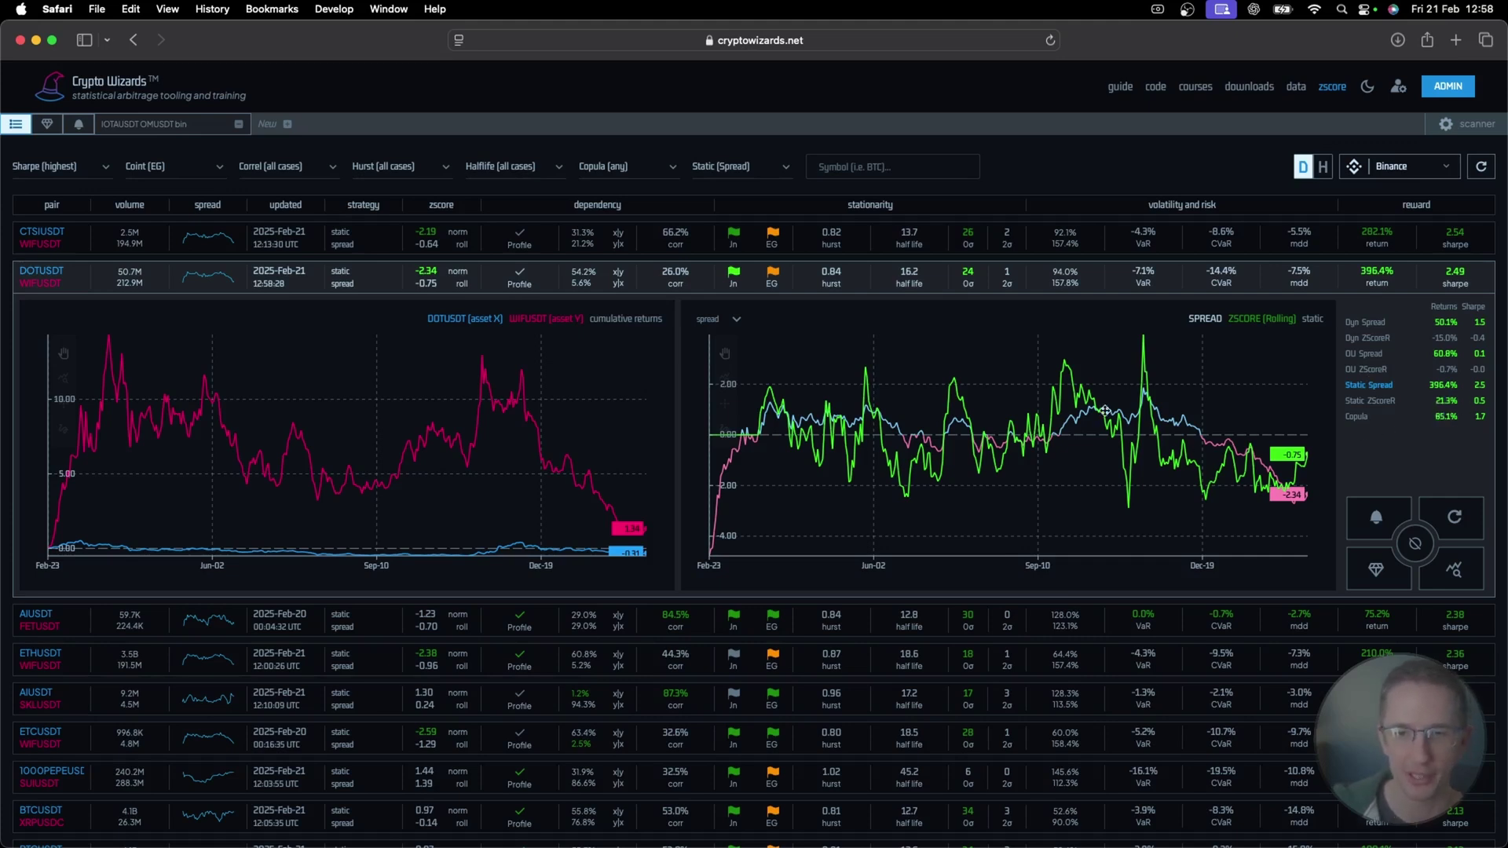
click(1261, 319)
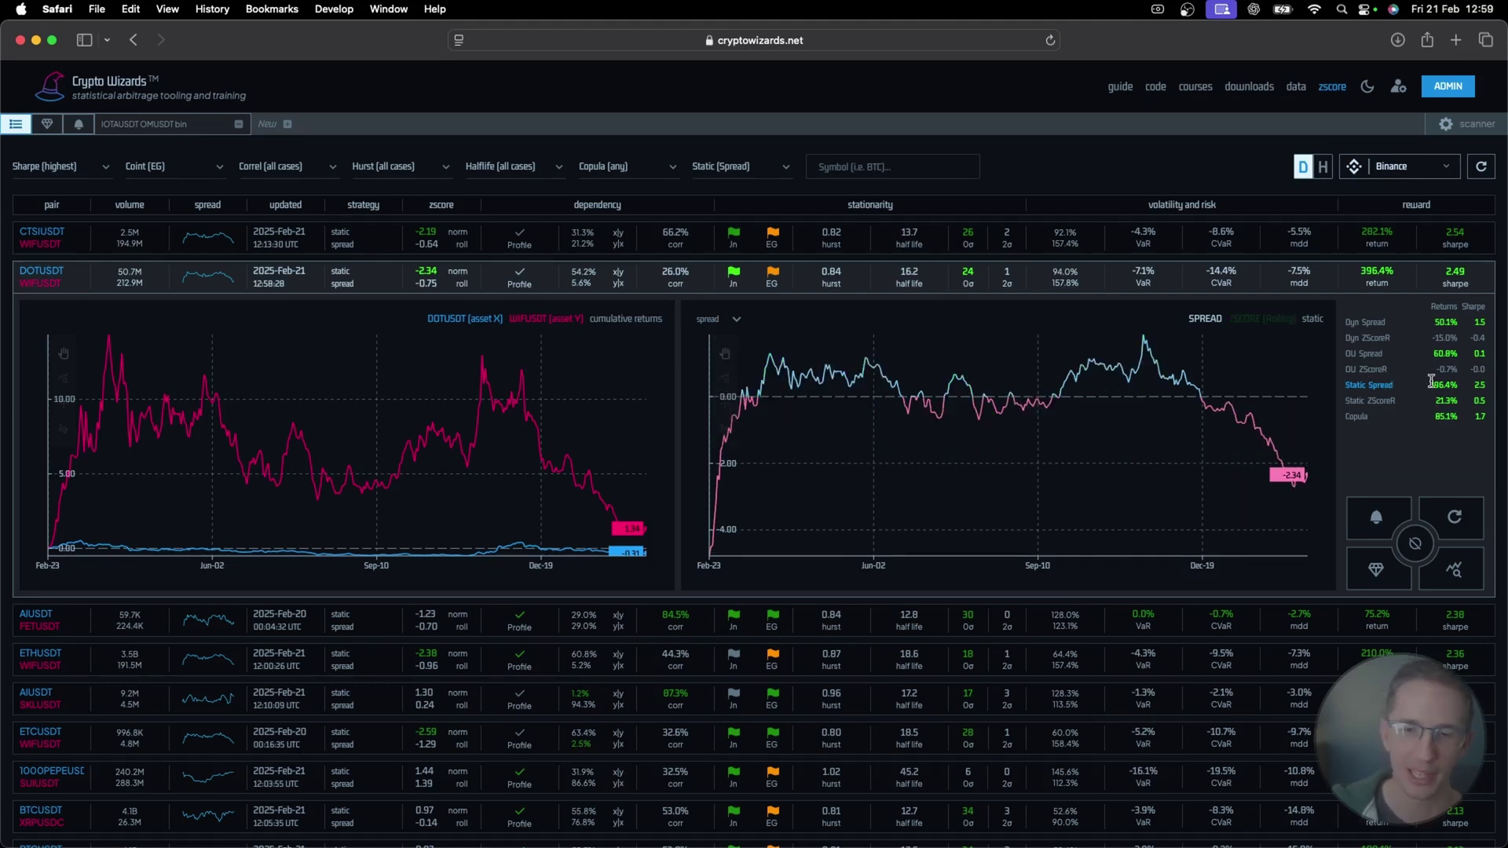
click(1261, 319)
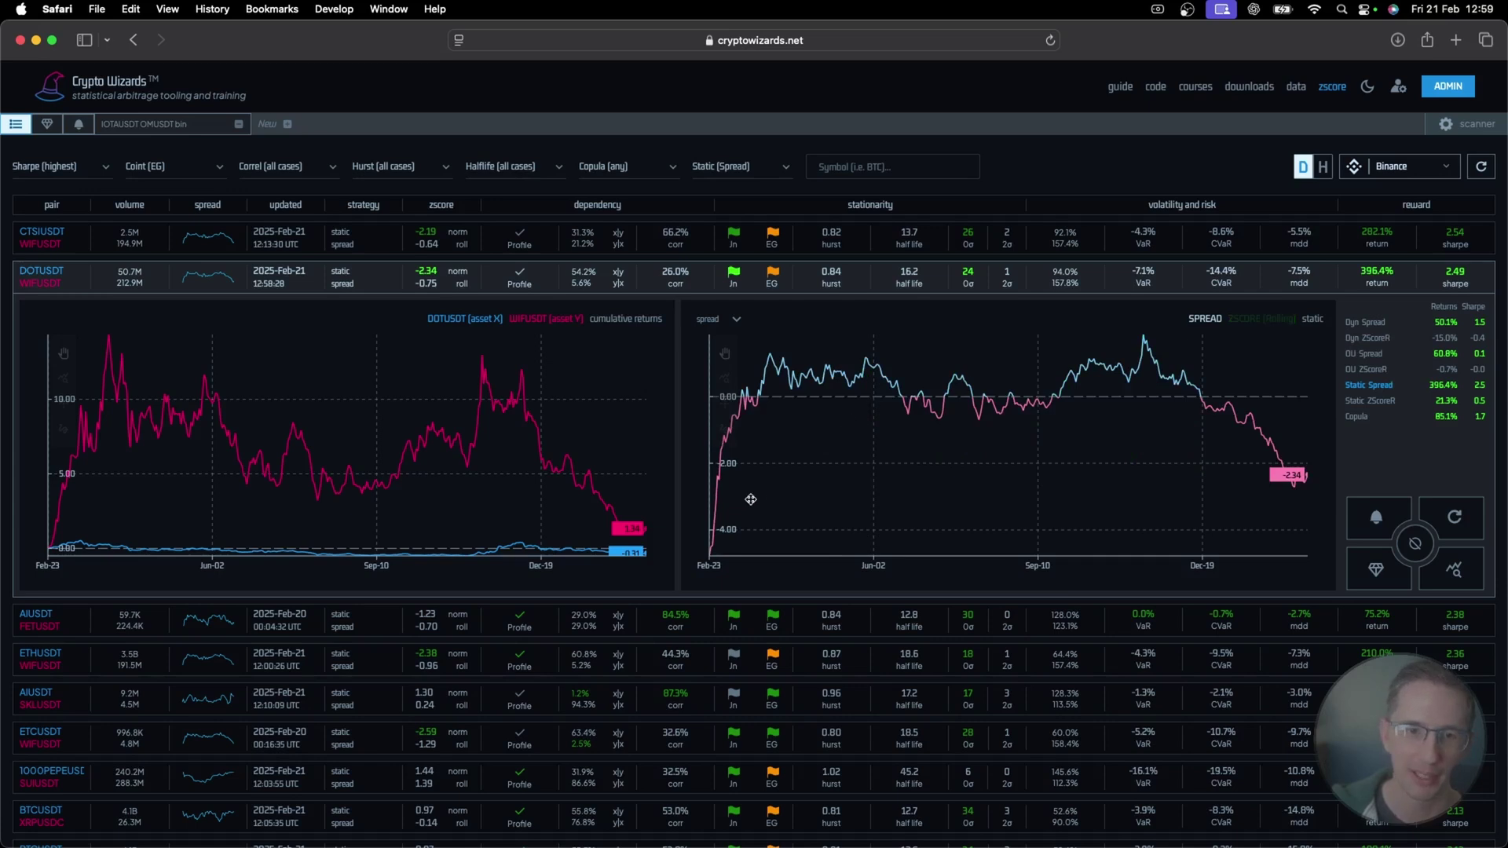
click(712, 319)
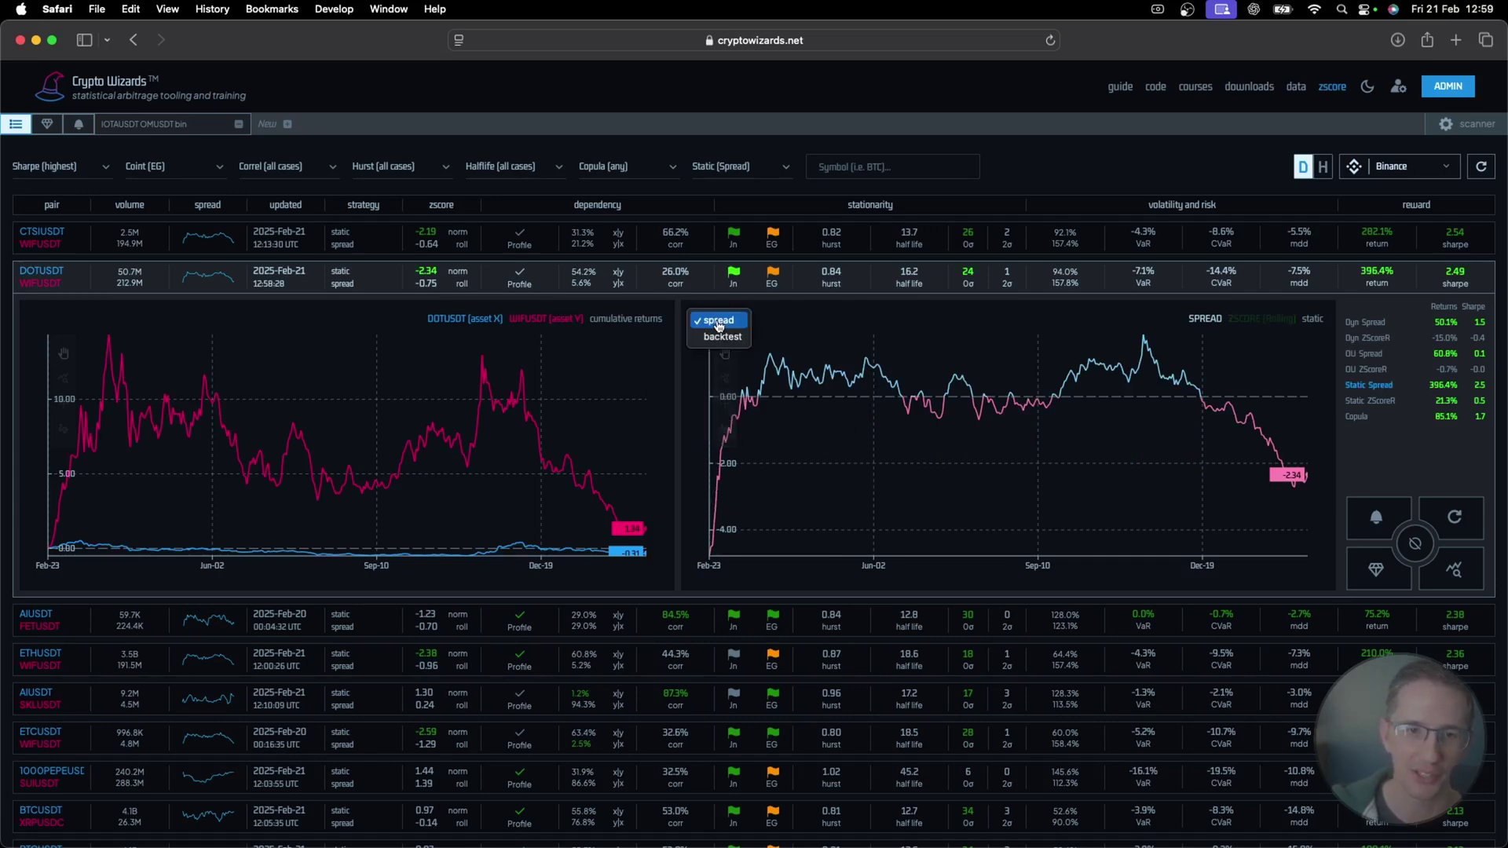
click(720, 340)
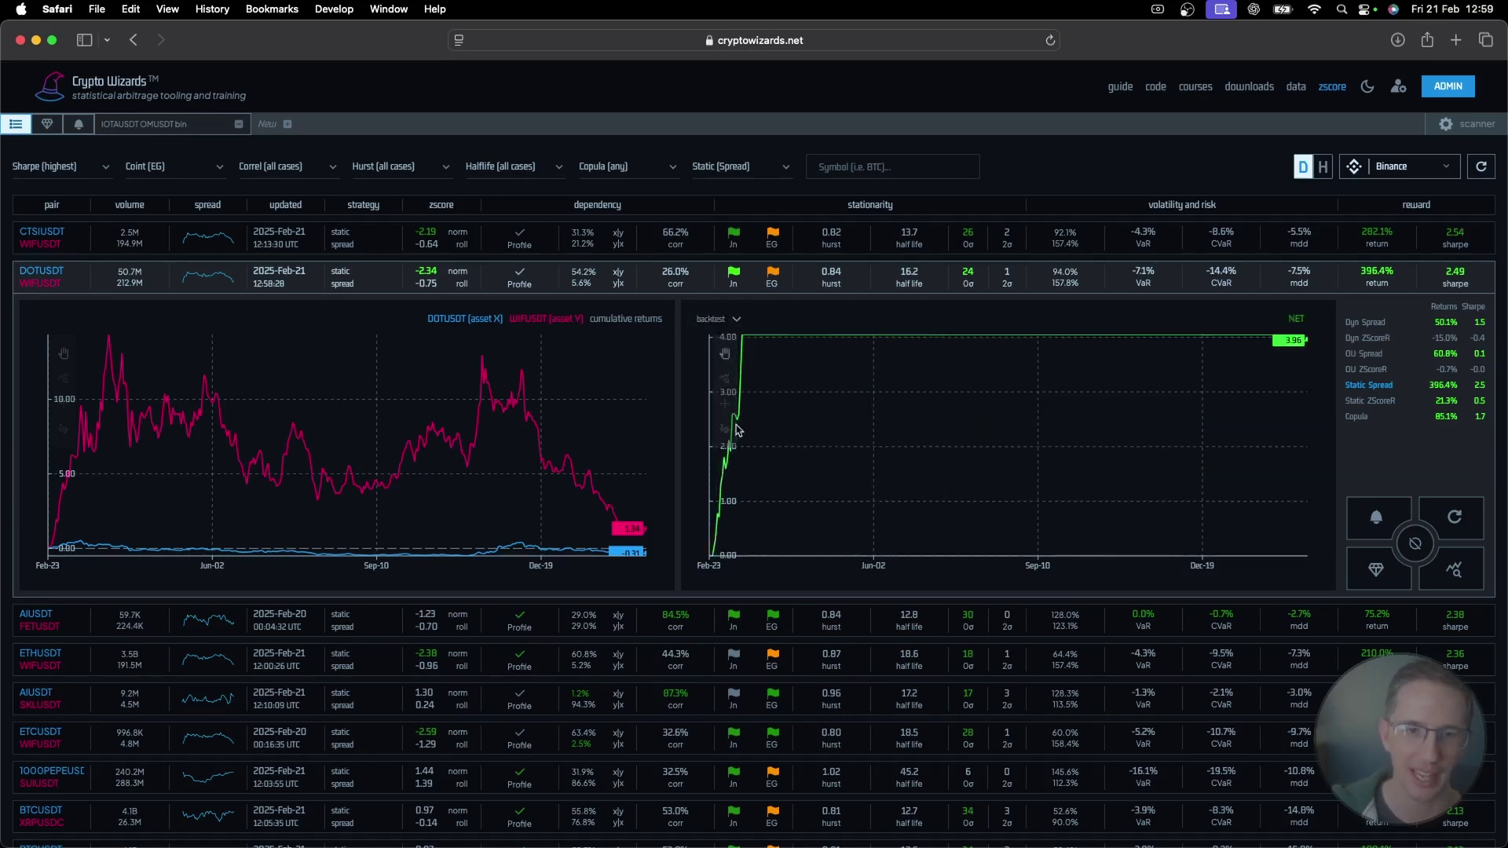
click(722, 319)
click(719, 304)
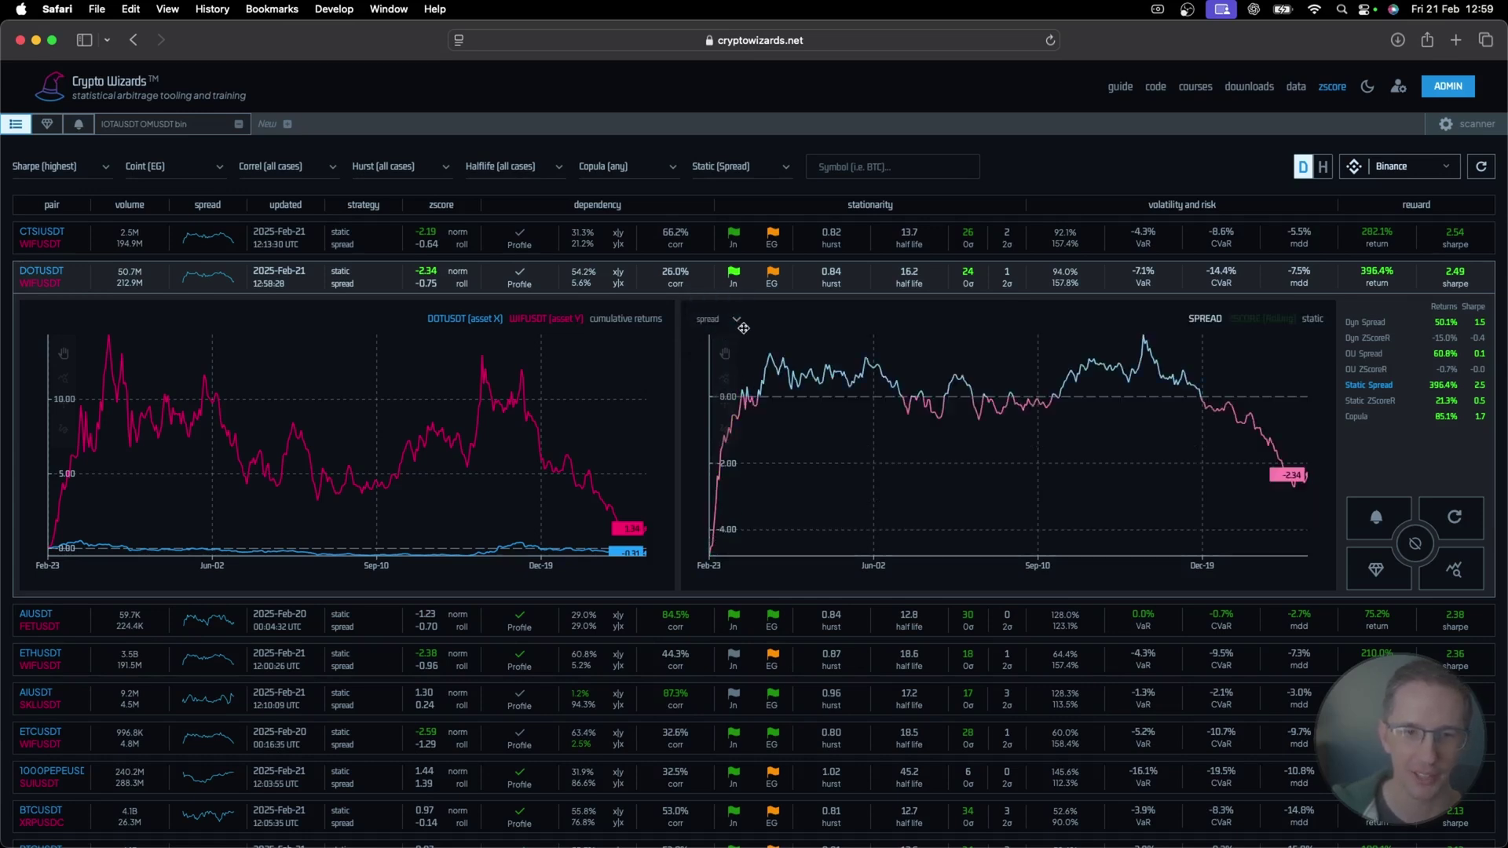
scroll(884, 400, up, 1)
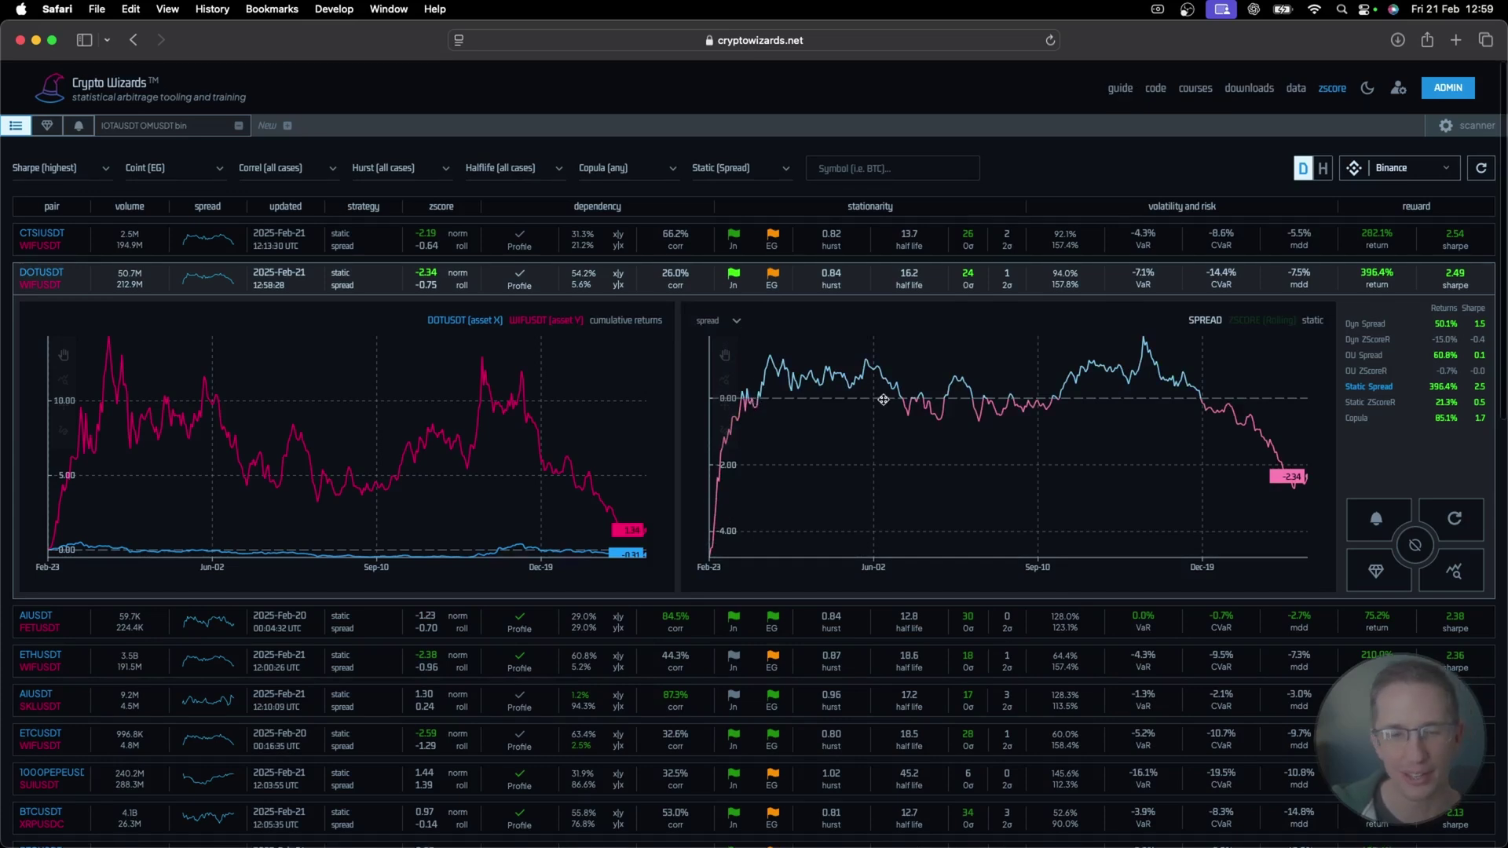
scroll(772, 391, down, 1)
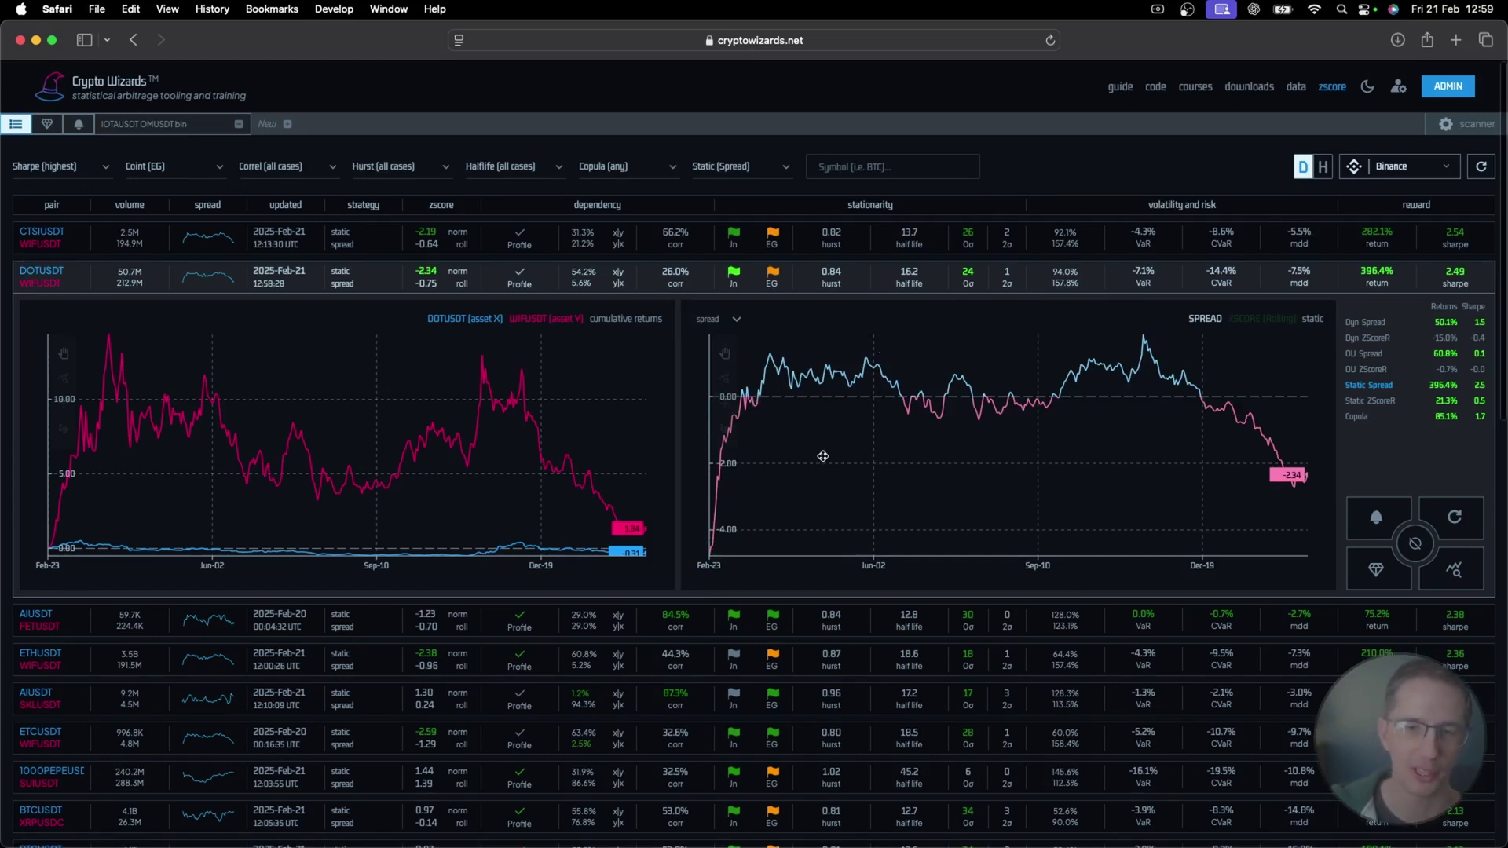
- Filter to Coint (EG Exc Trend), expand AIUSDT/SKLUSDT, and toggle the rolling z-score on and off
click(161, 166)
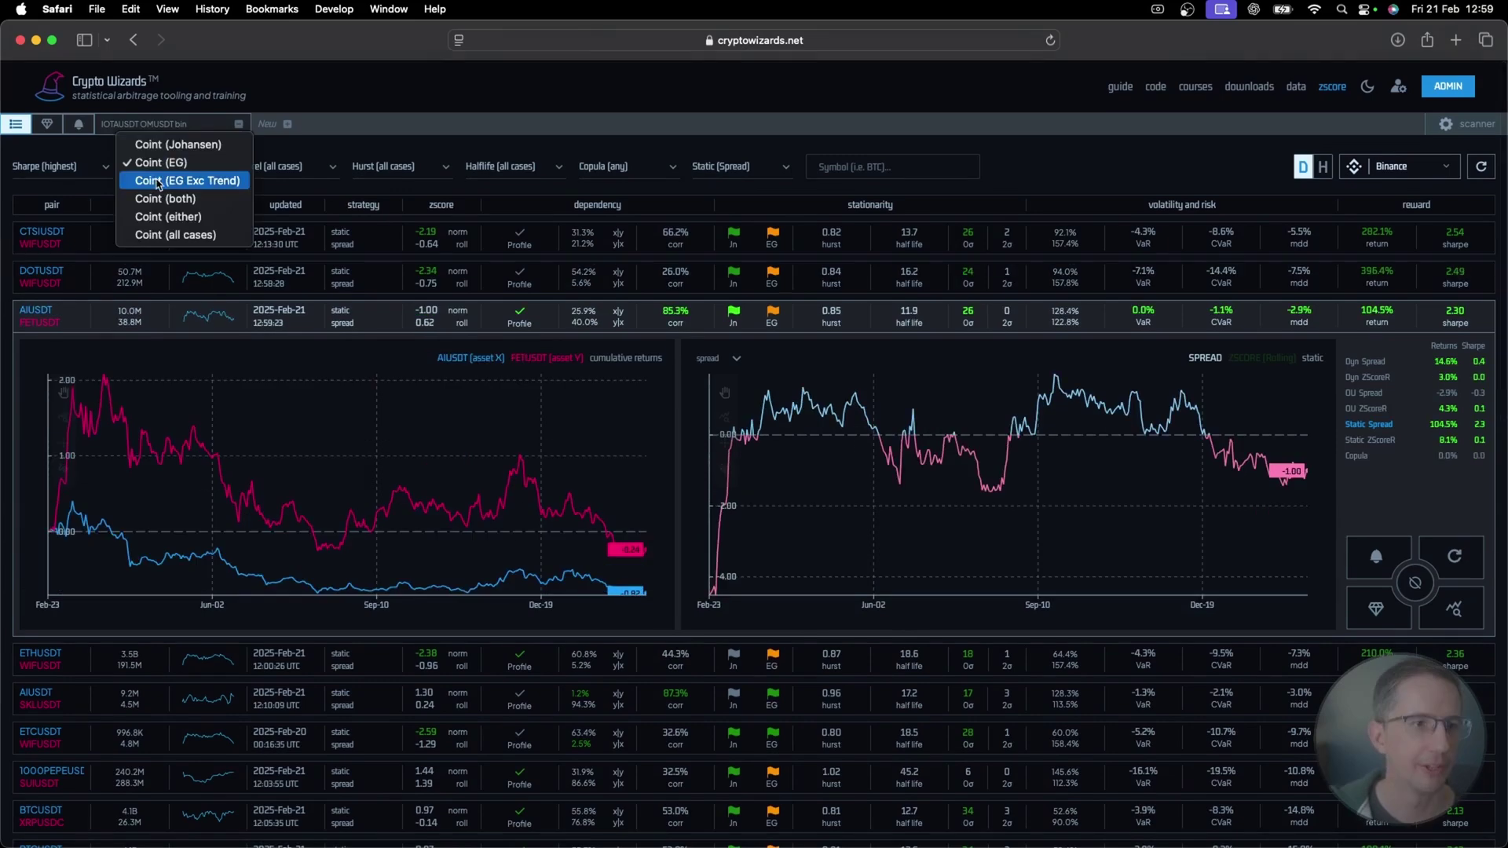
click(159, 181)
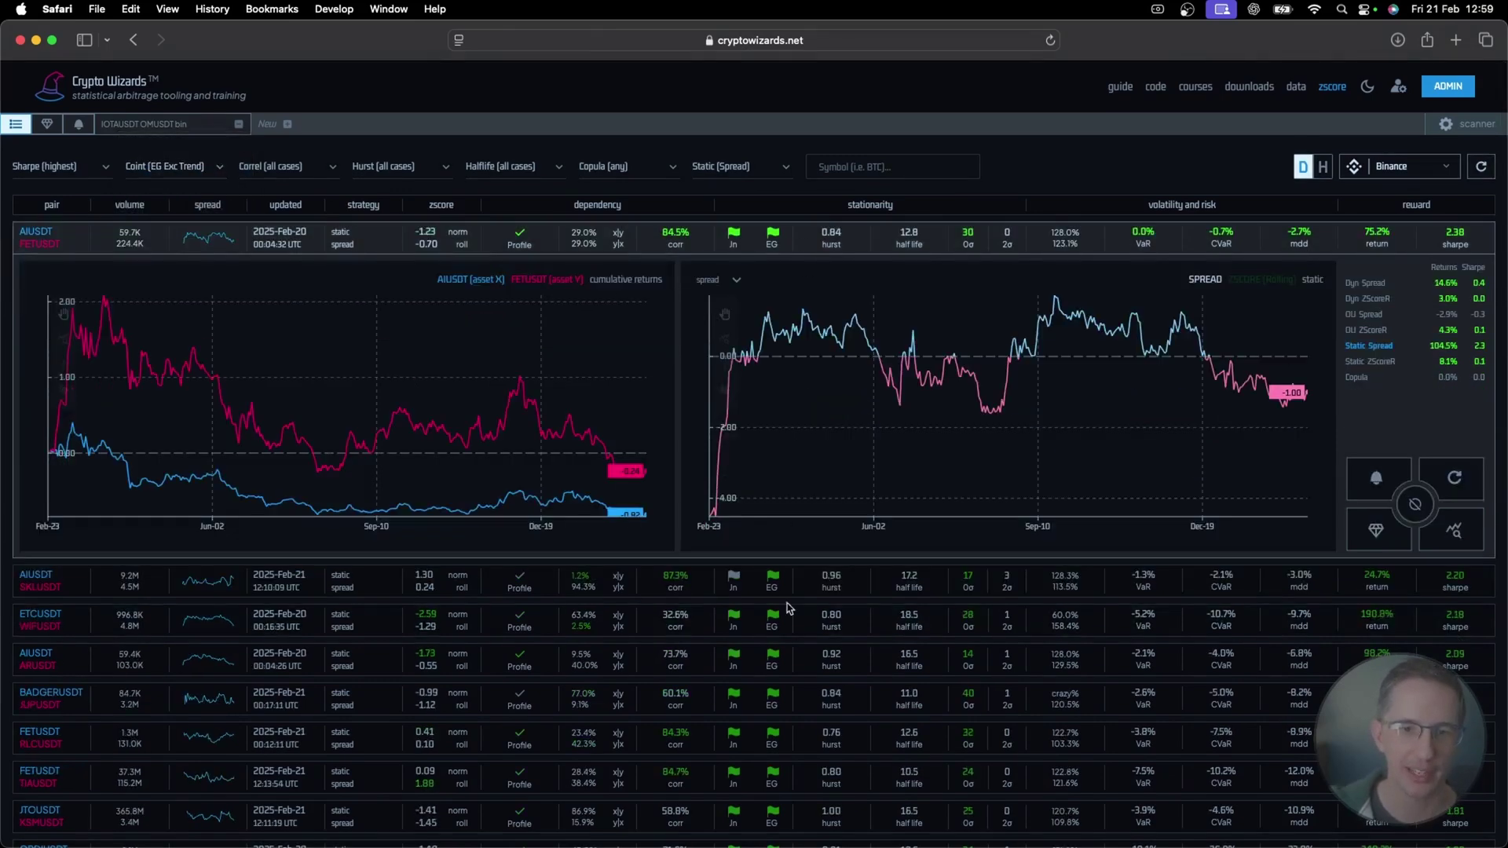
click(794, 583)
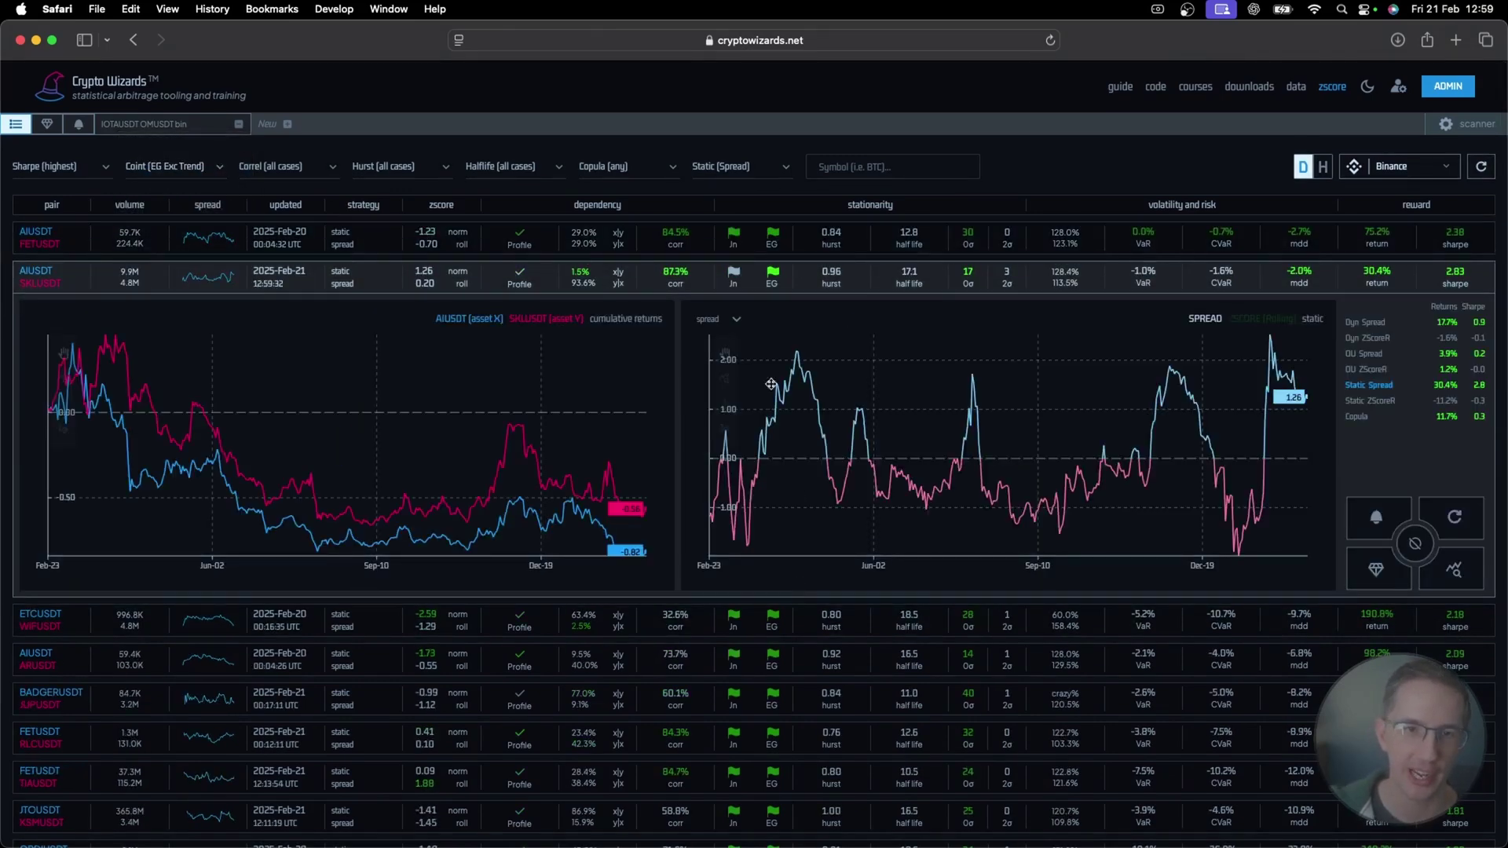
click(1273, 320)
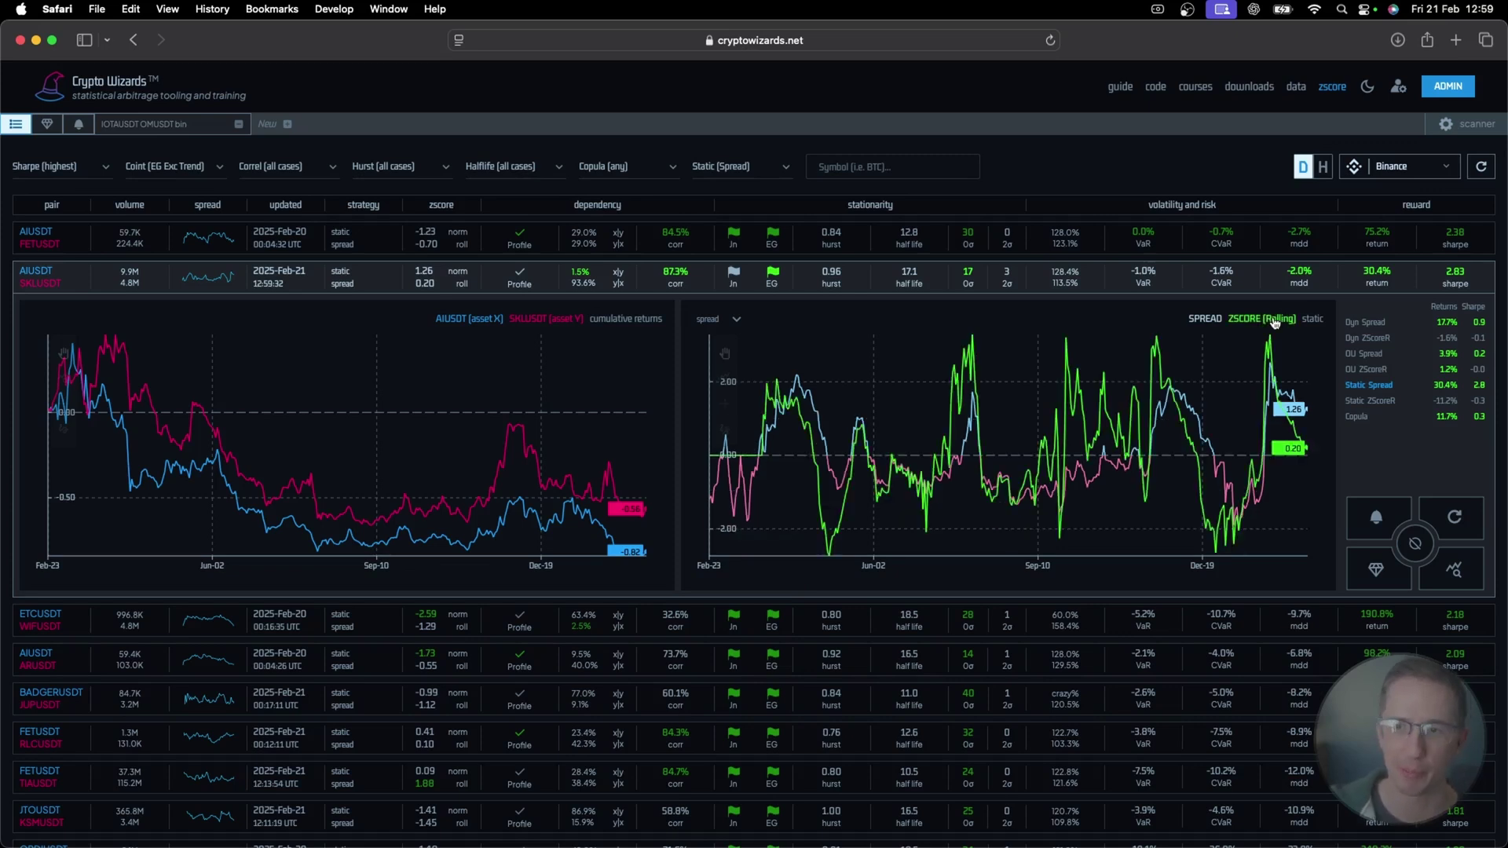
click(1275, 321)
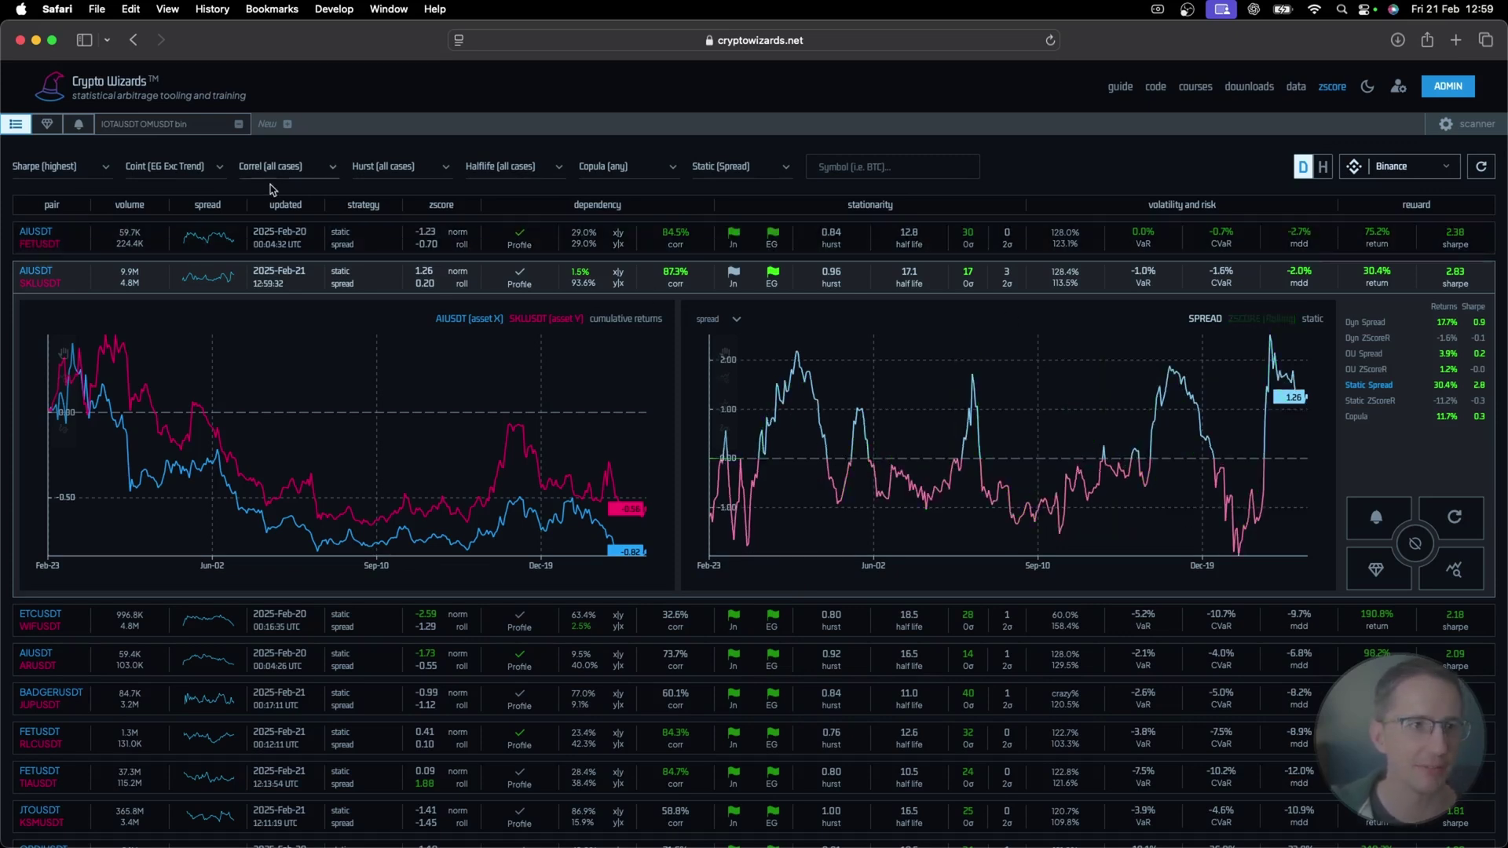